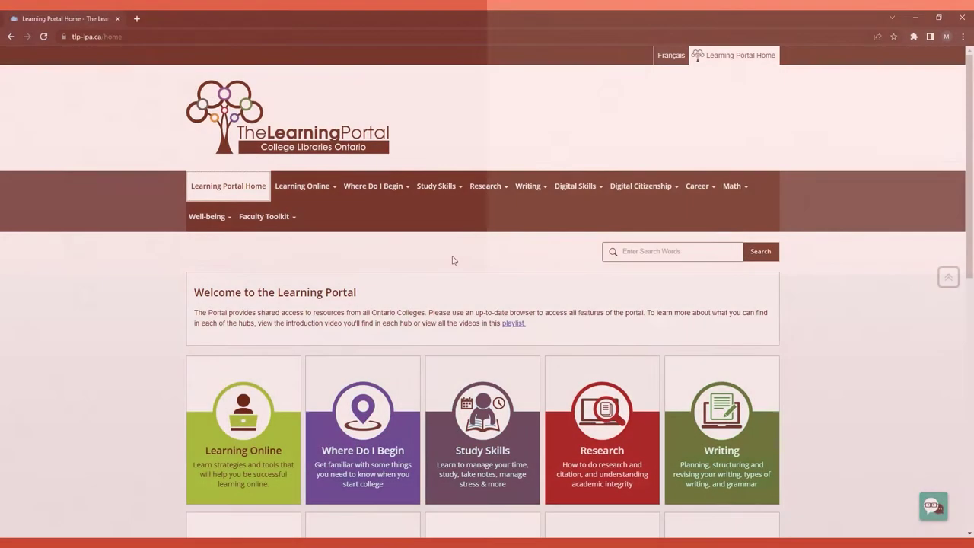
Scroll the Learning Portal home page and open the Digital Skills hub.
{"action": "scroll", "coordinate": [452, 260], "scroll_direction": "down", "scroll_amount": 1}
{"action": "scroll", "coordinate": [452, 260], "scroll_direction": "down", "scroll_amount": 3}
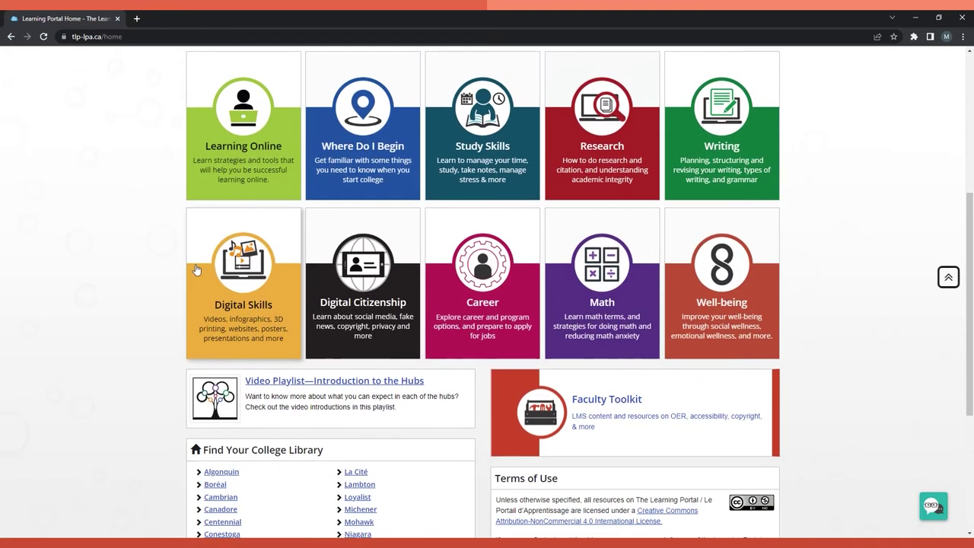
{"action": "left_click", "coordinate": [194, 271]}
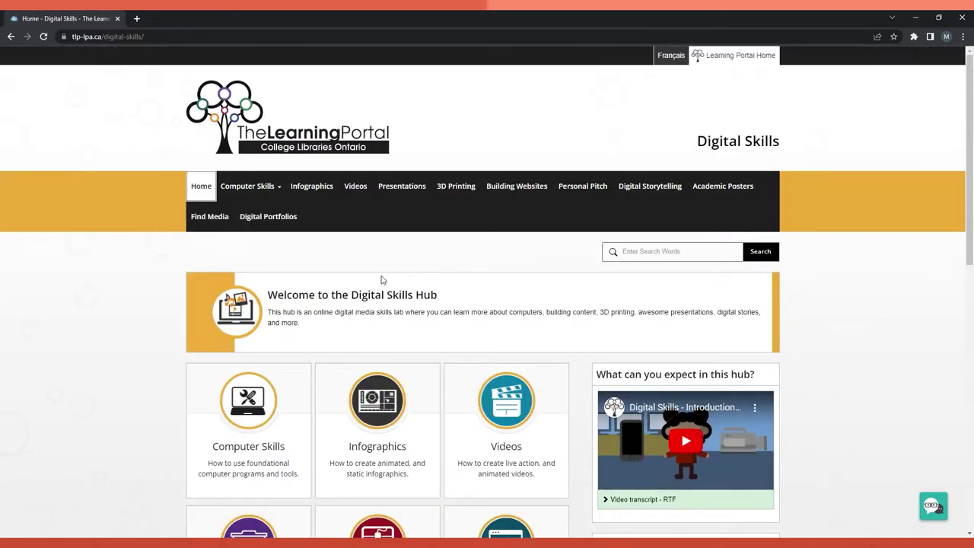
{"action": "scroll", "coordinate": [403, 284], "scroll_direction": "down", "scroll_amount": 3}
{"action": "scroll", "coordinate": [407, 284], "scroll_direction": "down", "scroll_amount": 3}
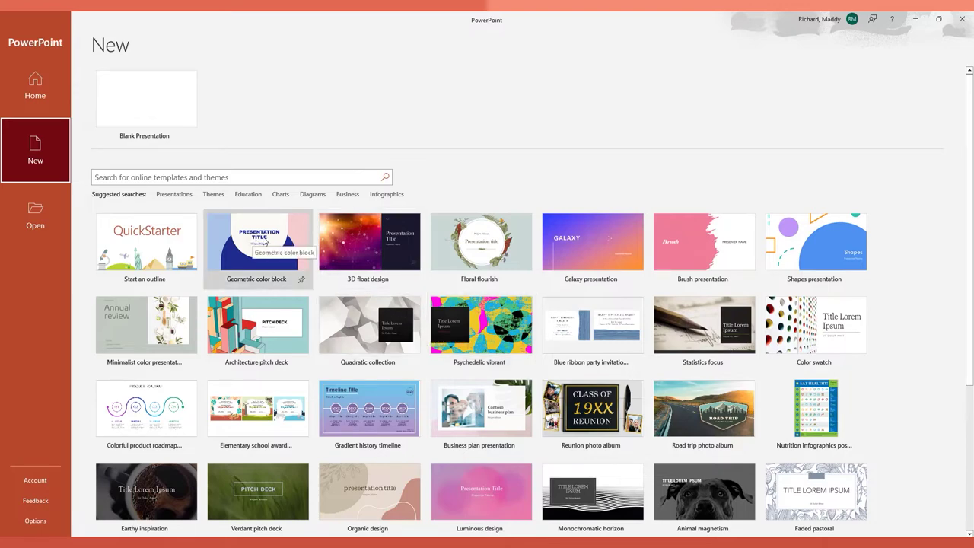
Create a blank presentation and try the Facet theme, then a teal theme.
{"action": "left_click", "coordinate": [131, 113]}
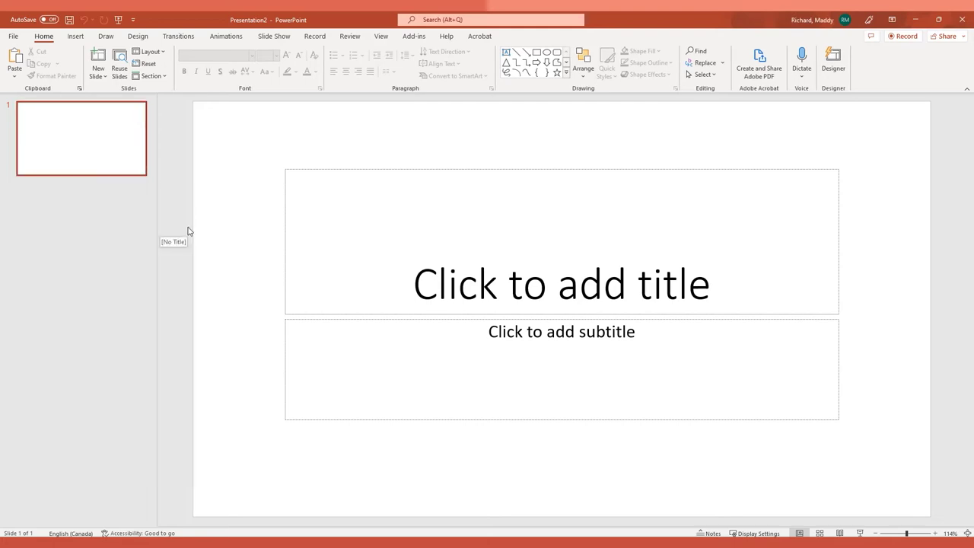
{"action": "left_click", "coordinate": [132, 38]}
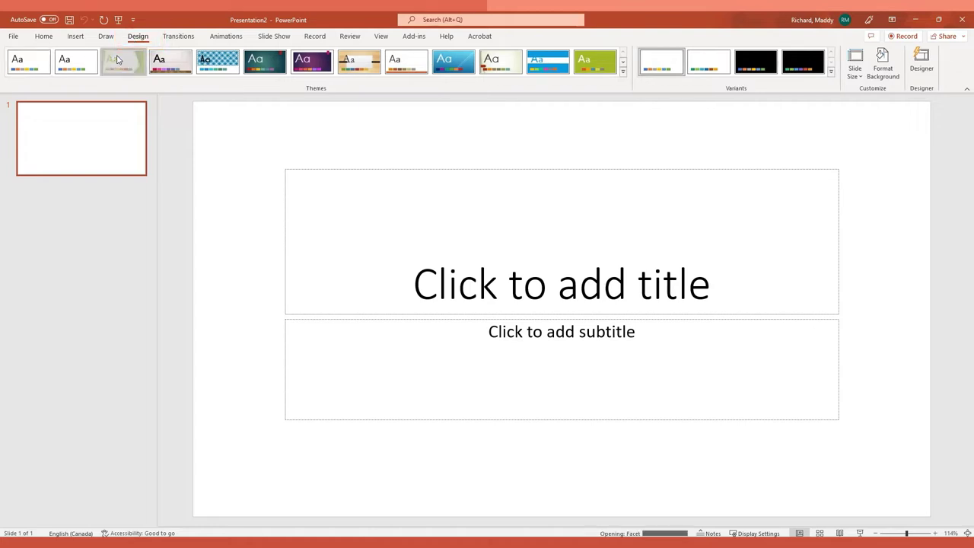
{"action": "left_click", "coordinate": [140, 59]}
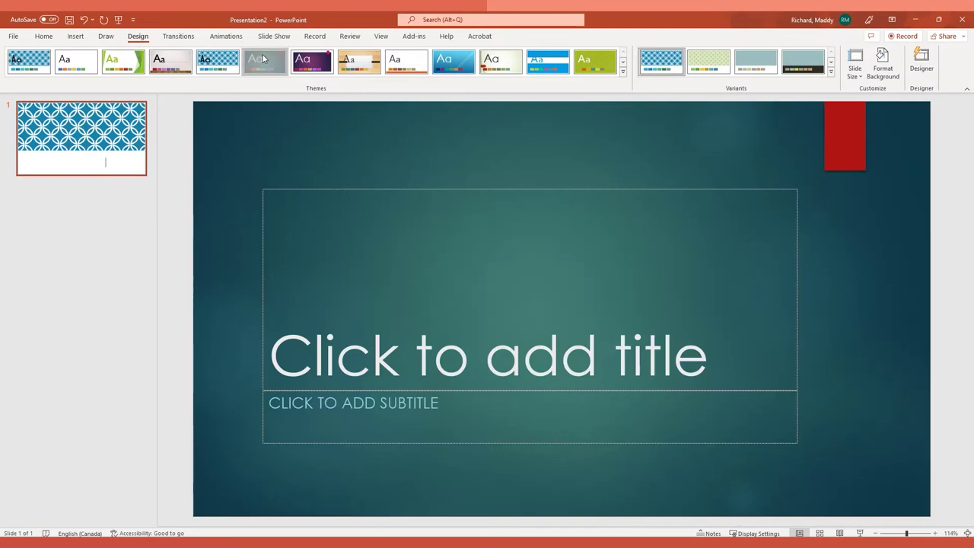
{"action": "left_click", "coordinate": [262, 59]}
Apply the blue watercolour Designer idea to the title slide.
{"action": "left_click", "coordinate": [921, 62]}
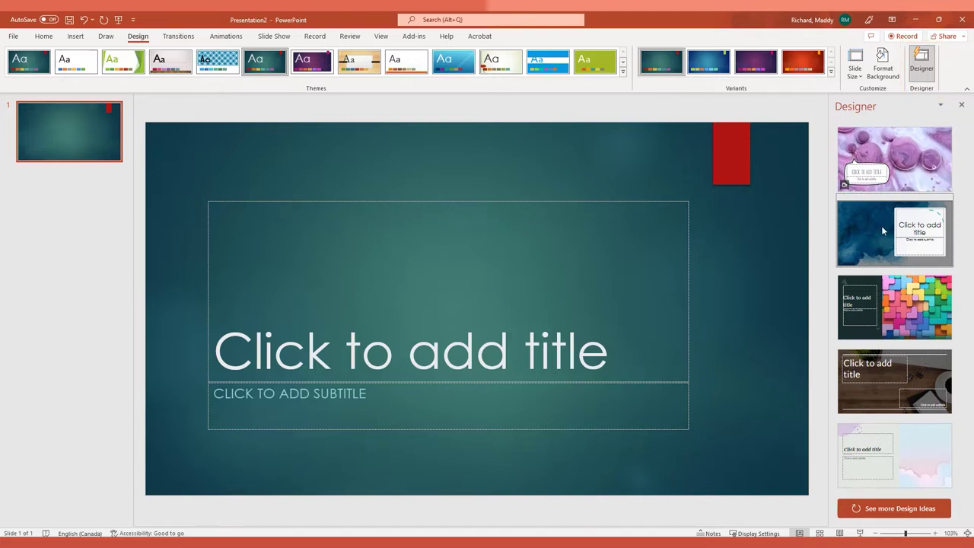
{"action": "left_click", "coordinate": [881, 226]}
{"action": "left_click", "coordinate": [381, 36]}
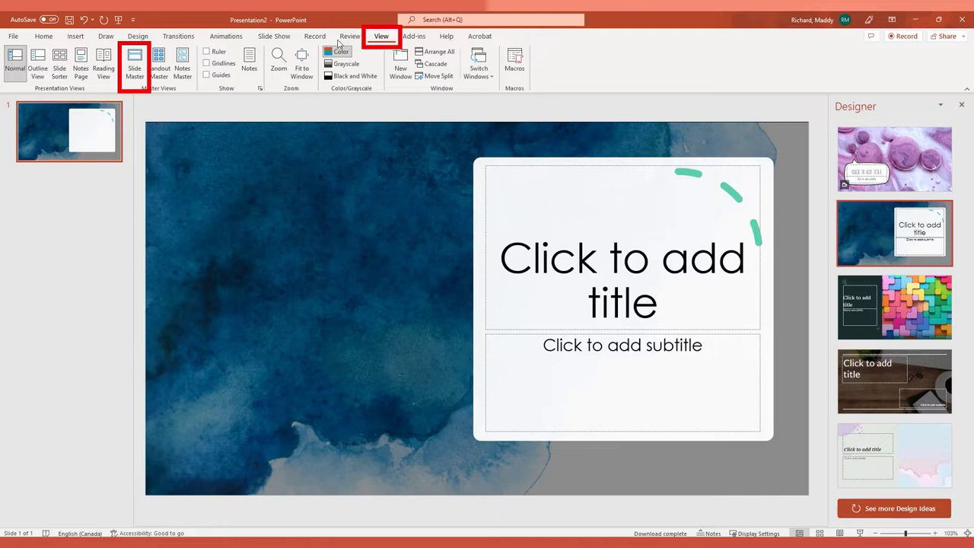
{"action": "left_click", "coordinate": [134, 68]}
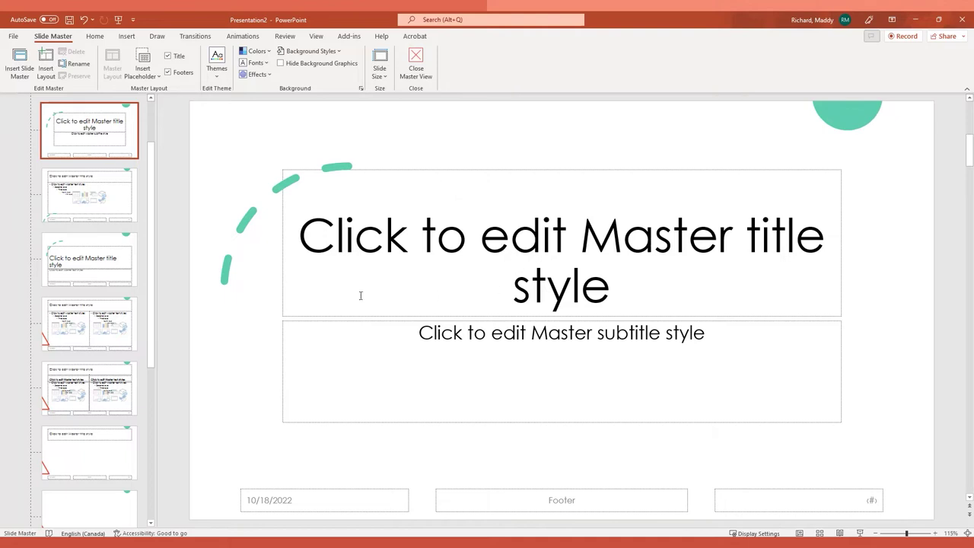
{"action": "left_click", "coordinate": [90, 261]}
{"action": "left_click", "coordinate": [104, 333]}
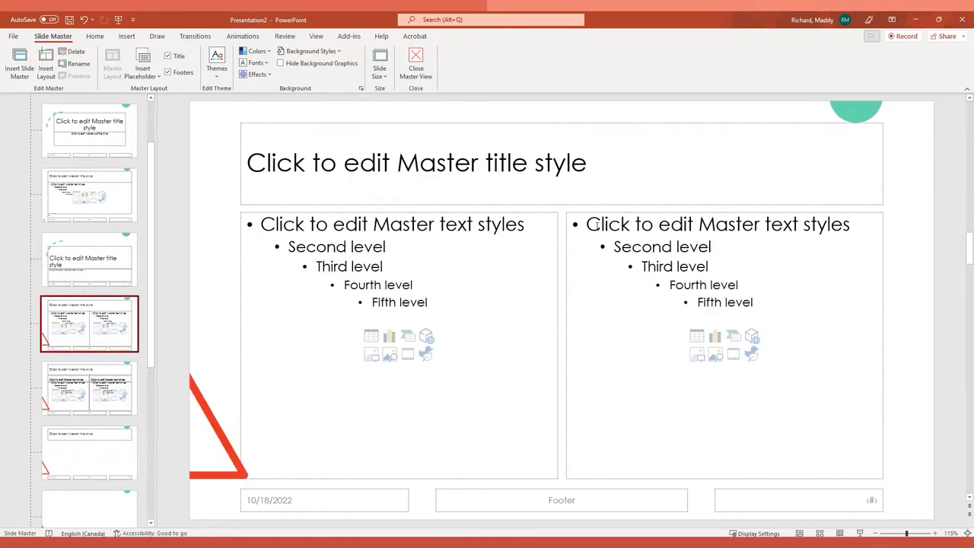
{"action": "left_click", "coordinate": [416, 63]}
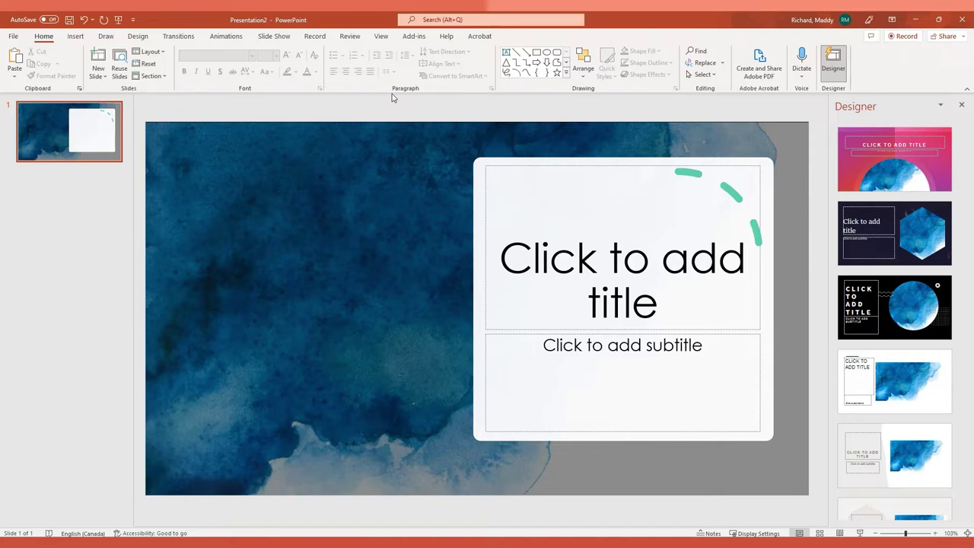
Add Title and Content, Content with Caption, and Picture with Caption slides.
{"action": "left_click", "coordinate": [68, 190]}
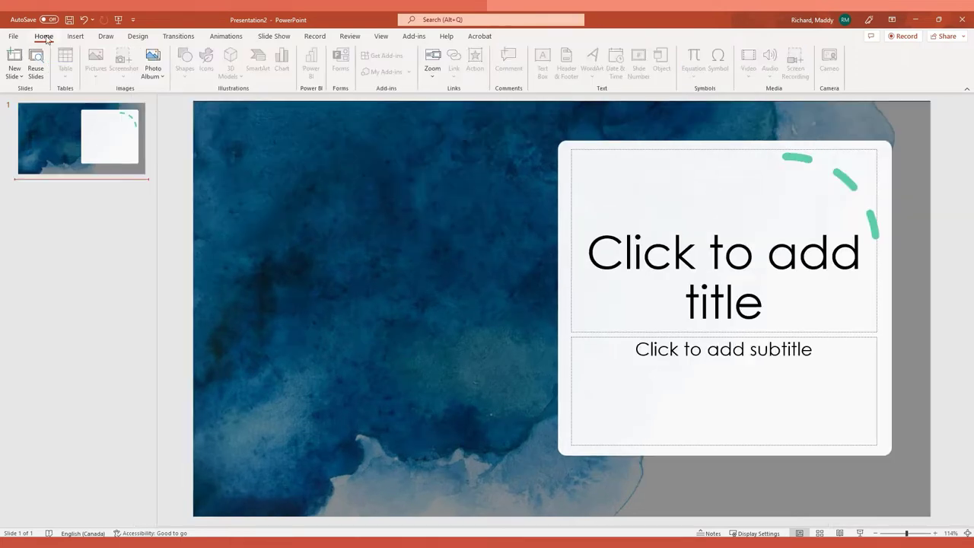
{"action": "left_click", "coordinate": [99, 76]}
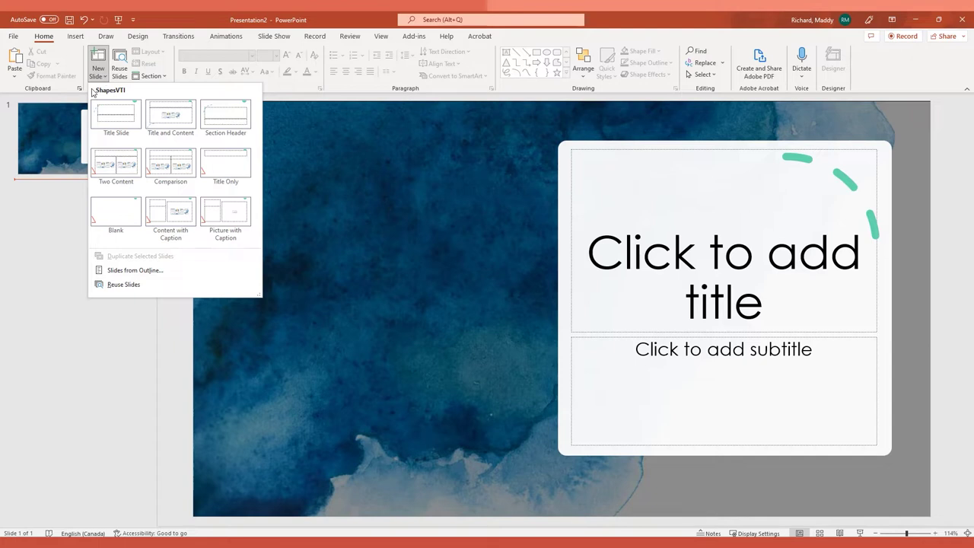
{"action": "left_click", "coordinate": [173, 121]}
{"action": "left_click", "coordinate": [105, 78]}
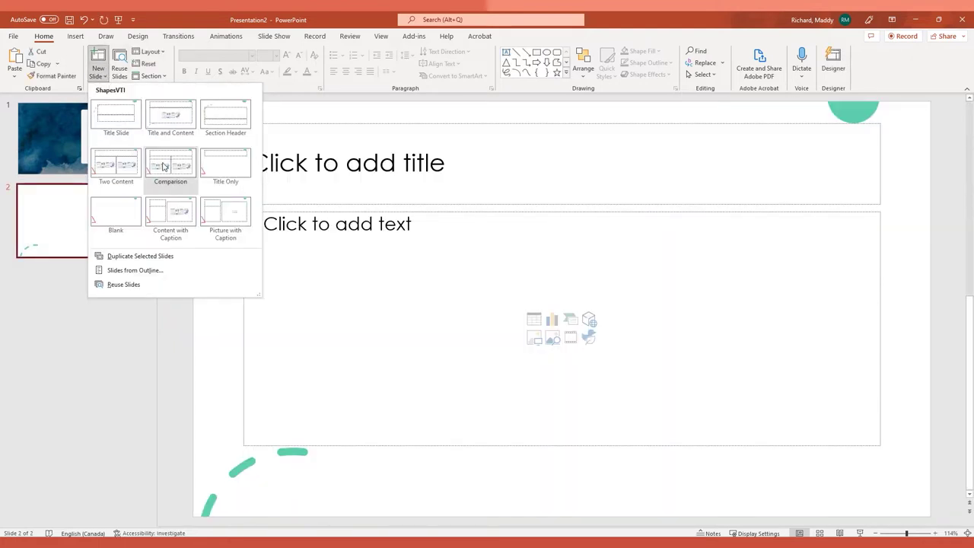
{"action": "left_click", "coordinate": [170, 213]}
{"action": "left_click", "coordinate": [102, 76]}
{"action": "left_click", "coordinate": [216, 217]}
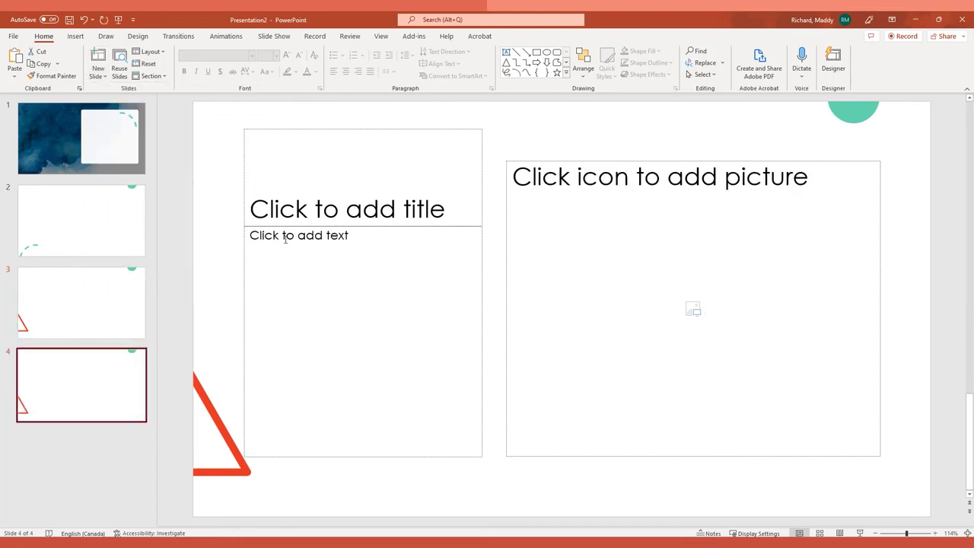
Step through slides 2 to 4 and select slide 4.
{"action": "left_click", "coordinate": [114, 225]}
{"action": "left_click", "coordinate": [107, 316]}
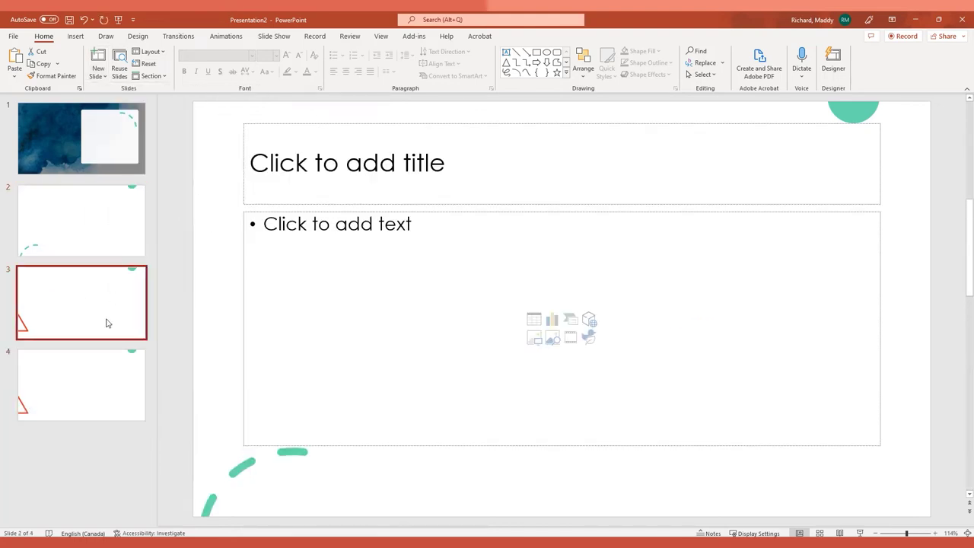
{"action": "left_click", "coordinate": [96, 391]}
{"action": "left_click", "coordinate": [116, 434]}
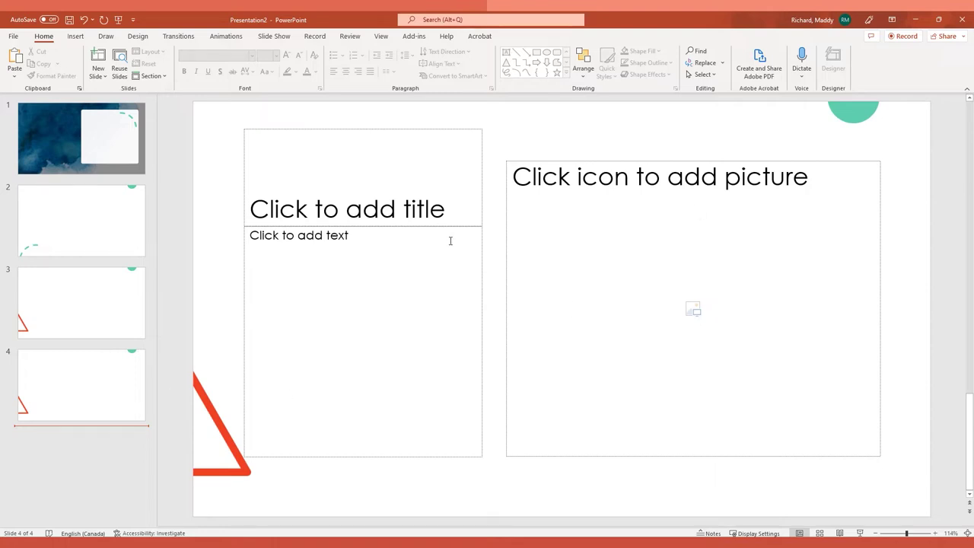
{"action": "left_click", "coordinate": [107, 389]}
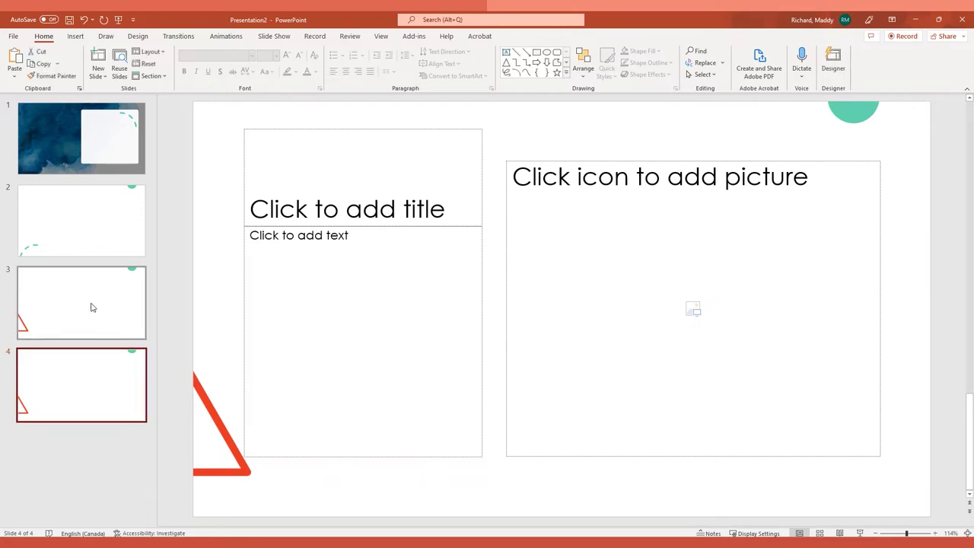
Duplicate slide 2 so its copy becomes slide 3.
{"action": "left_click", "coordinate": [90, 221]}
{"action": "right_click", "coordinate": [90, 222]}
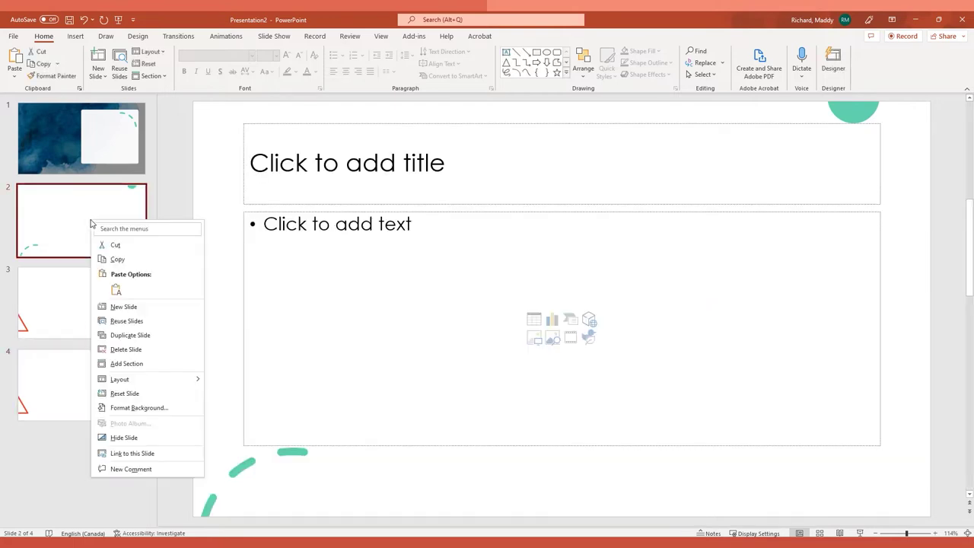
{"action": "left_click", "coordinate": [151, 338]}
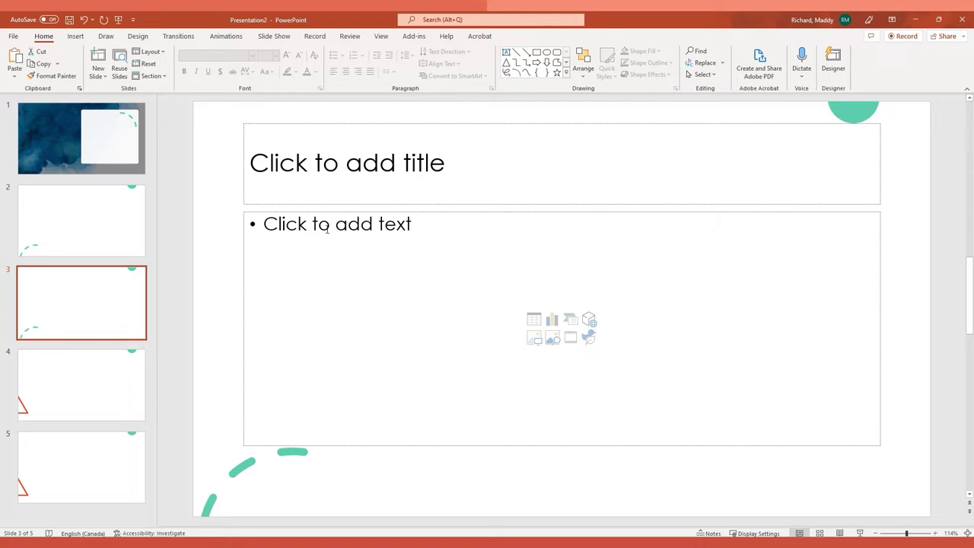
{"action": "left_click", "coordinate": [327, 229]}
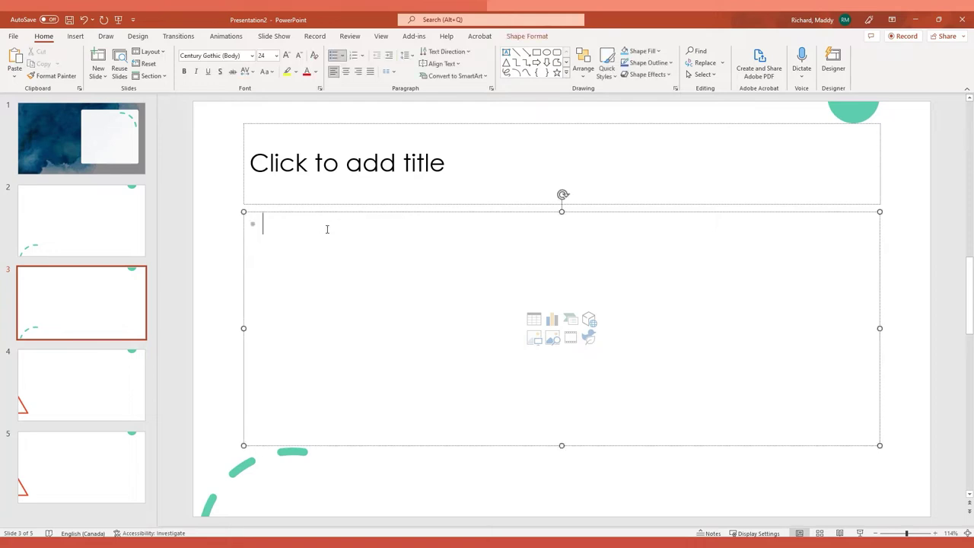
Title slide 3 'Typography' and try Arial Black as its font.
{"action": "left_click", "coordinate": [315, 163]}
{"action": "type", "text": "Typography"}
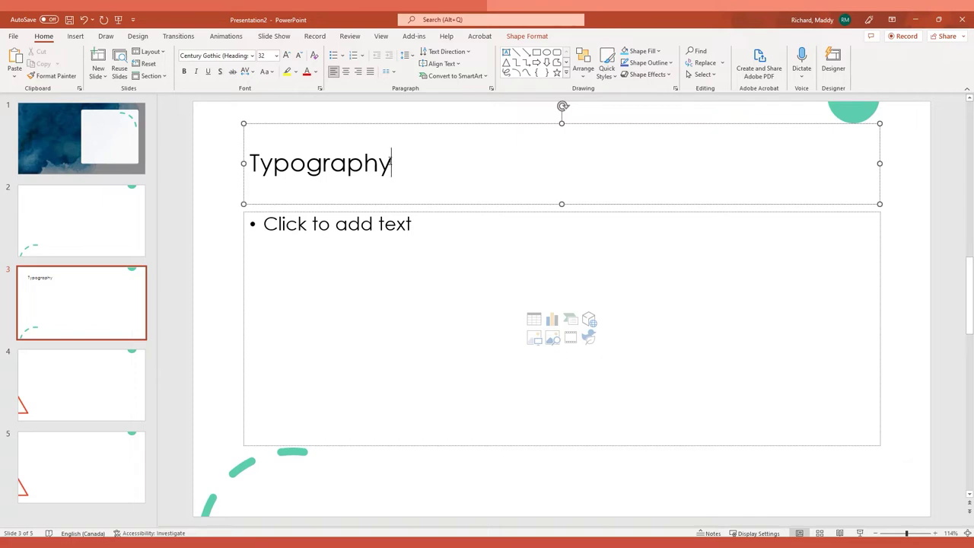
{"action": "double_click", "coordinate": [354, 154]}
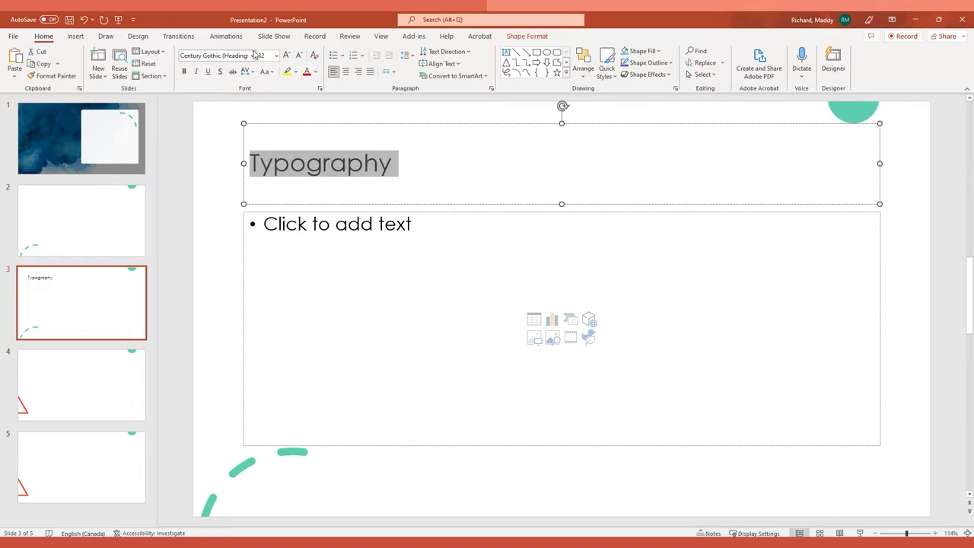
{"action": "left_click", "coordinate": [251, 57]}
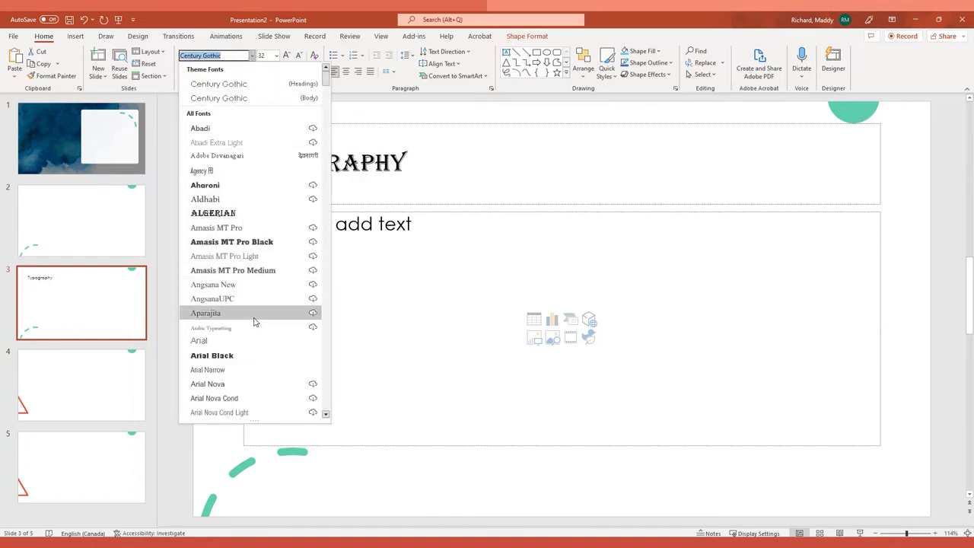
{"action": "left_click", "coordinate": [255, 355]}
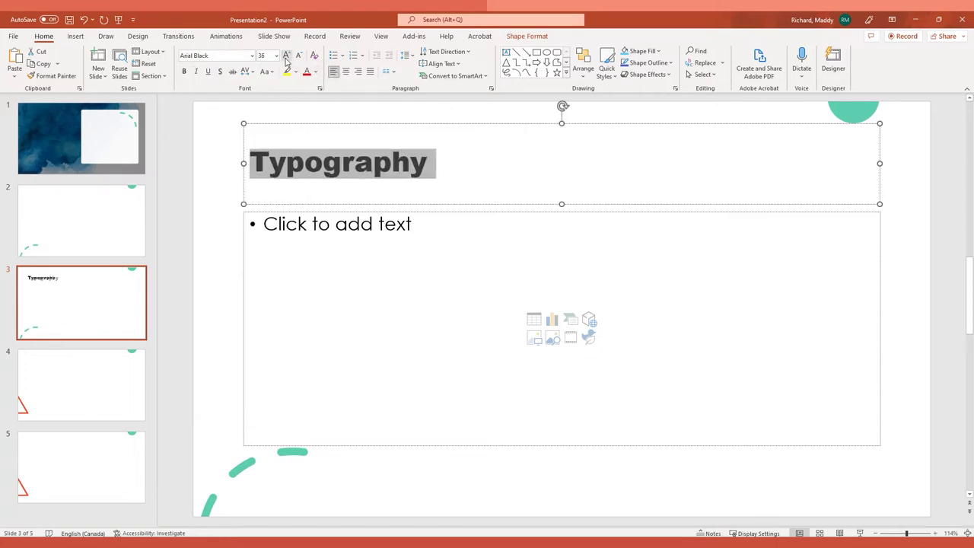
{"action": "left_click", "coordinate": [309, 105]}
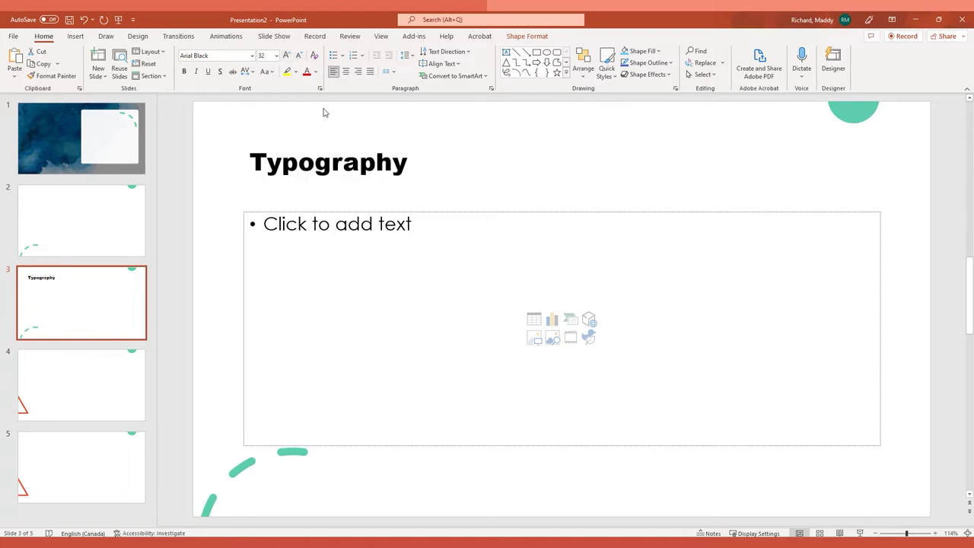
Return the title to Century Gothic and set TYPE in Century Gothic (Body).
{"action": "left_click", "coordinate": [337, 175]}
{"action": "key", "text": "End"}
{"action": "double_click", "coordinate": [408, 164]}
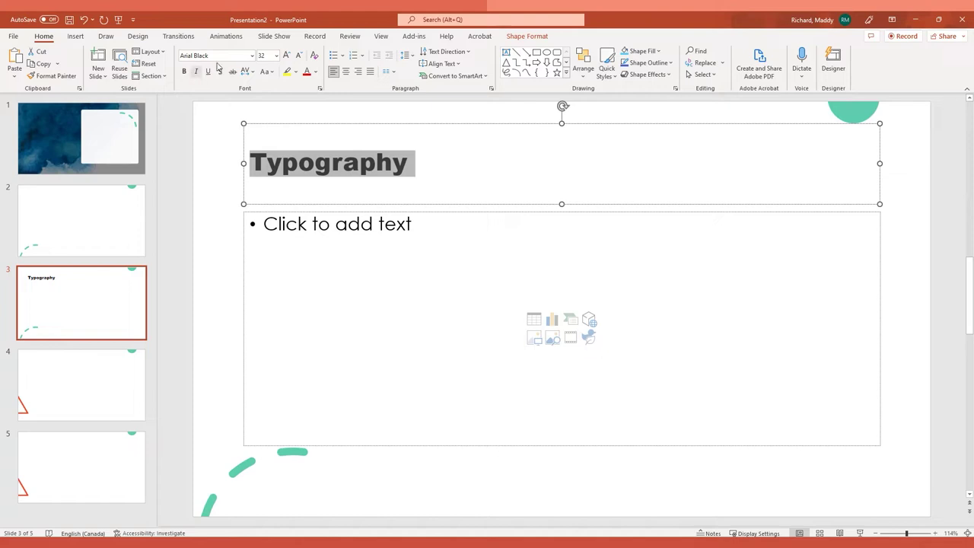
{"action": "left_click", "coordinate": [252, 56]}
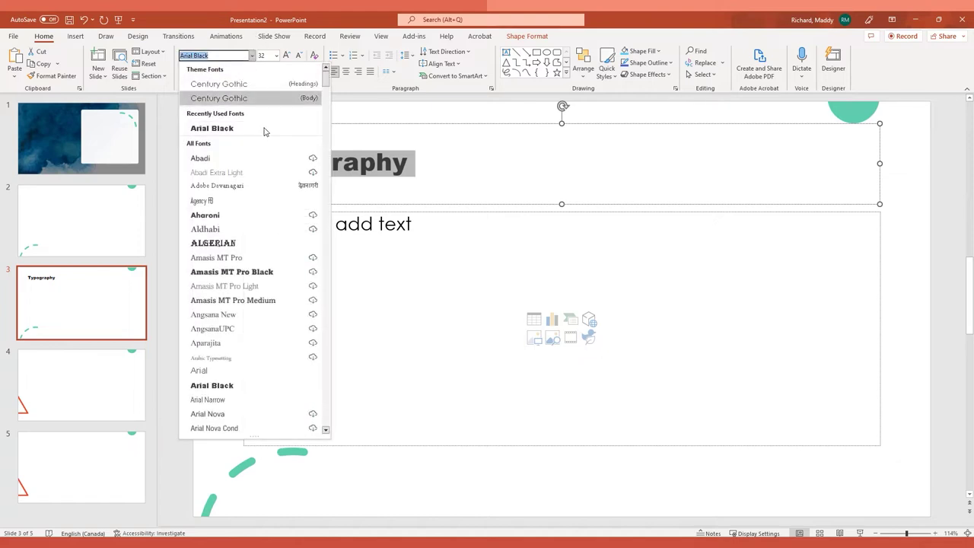
{"action": "left_click", "coordinate": [268, 97]}
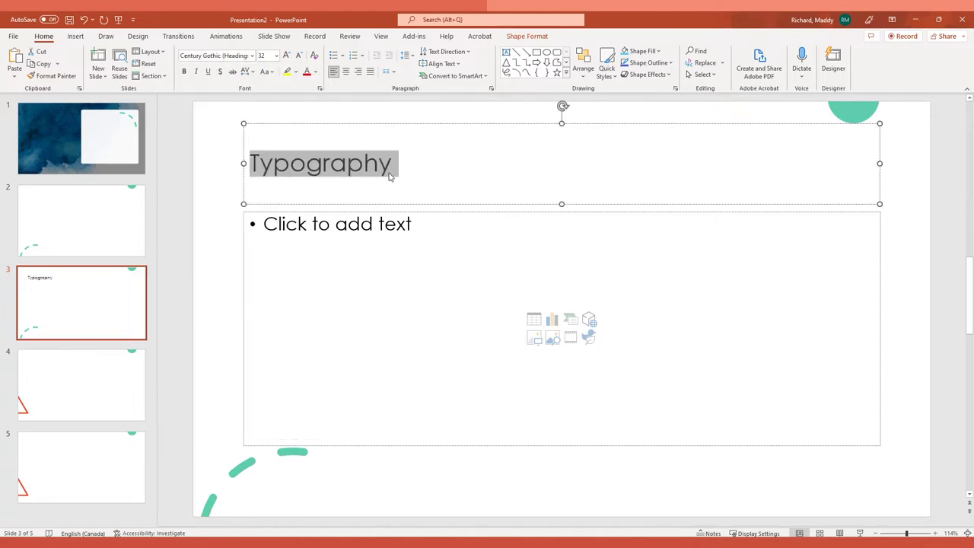
{"action": "left_click", "coordinate": [392, 164]}
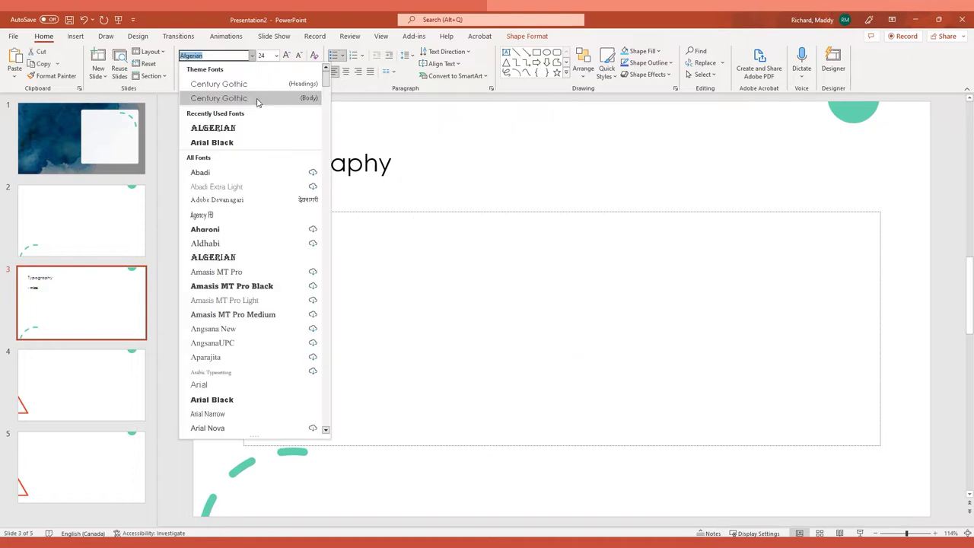
{"action": "left_click", "coordinate": [258, 99]}
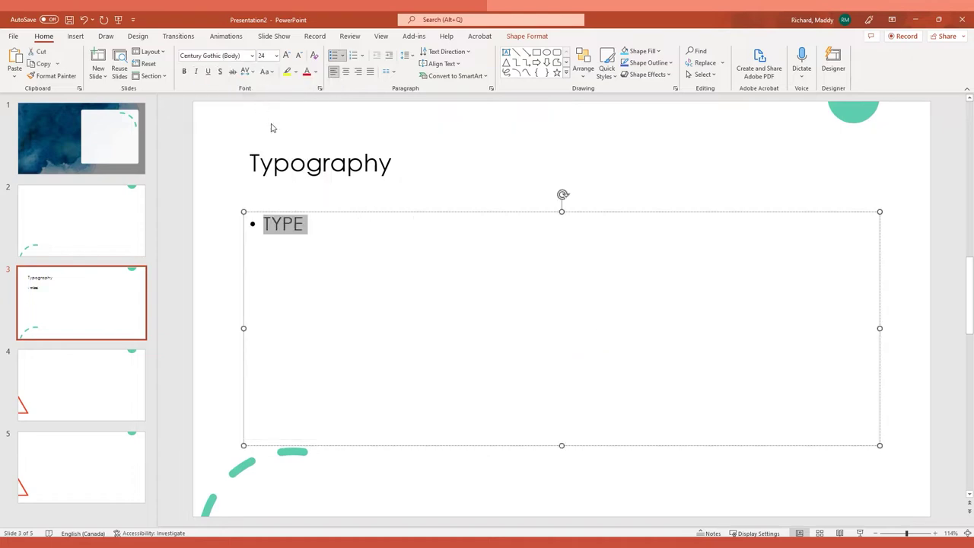
{"action": "left_click", "coordinate": [316, 236]}
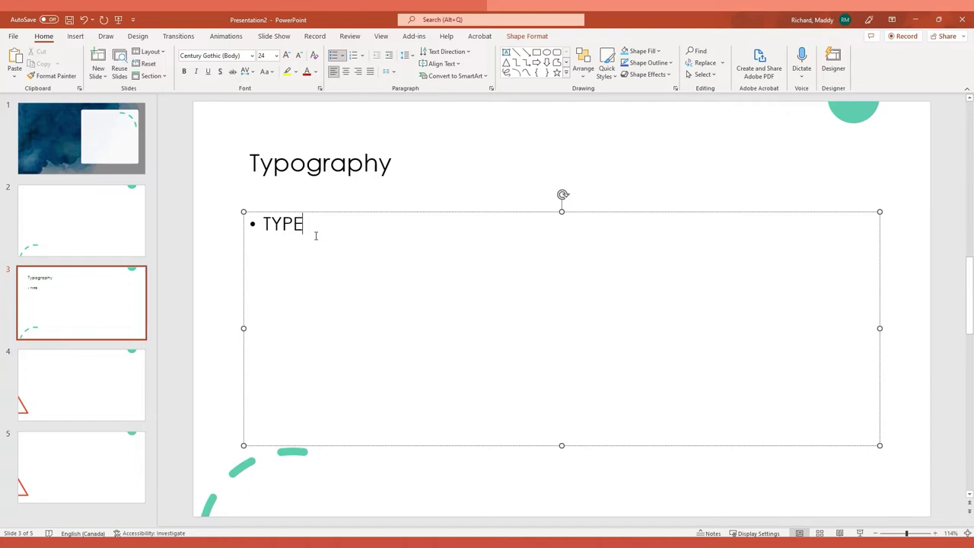
Turn on 'Embed fonts in the file' in PowerPoint's Save options.
{"action": "left_click", "coordinate": [13, 35]}
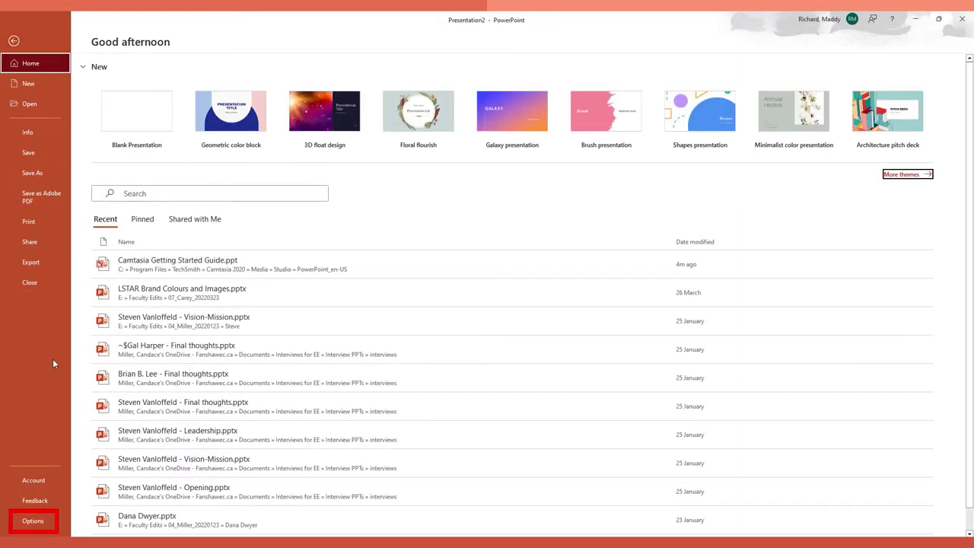
{"action": "left_click", "coordinate": [33, 521]}
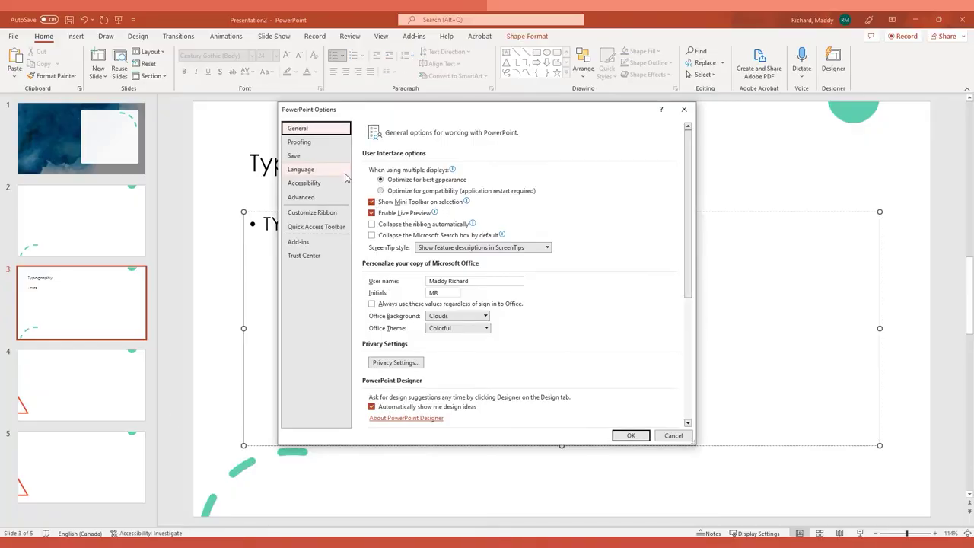
{"action": "left_click", "coordinate": [300, 156]}
{"action": "scroll", "coordinate": [360, 182], "scroll_direction": "down", "scroll_amount": 2}
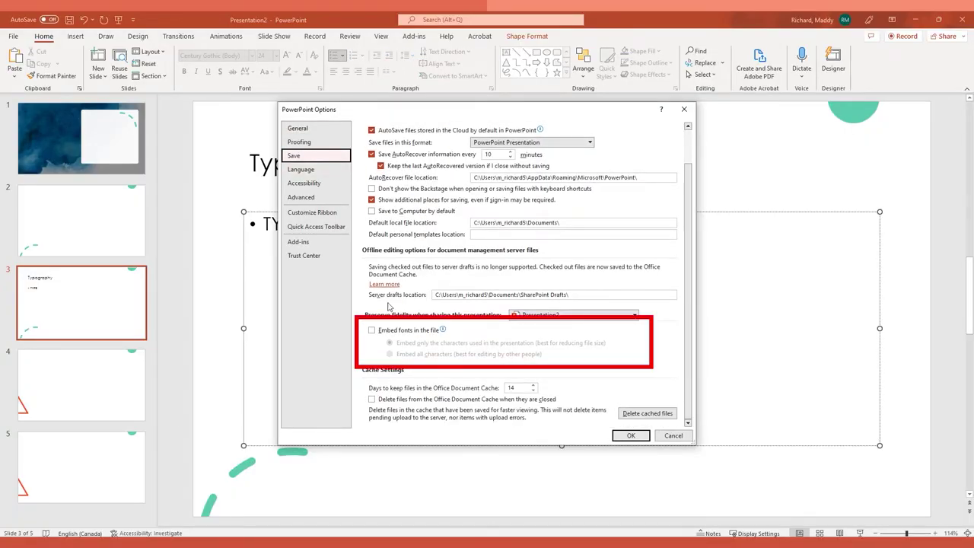
{"action": "left_click", "coordinate": [371, 330]}
{"action": "left_click", "coordinate": [631, 435]}
{"action": "left_click", "coordinate": [75, 37]}
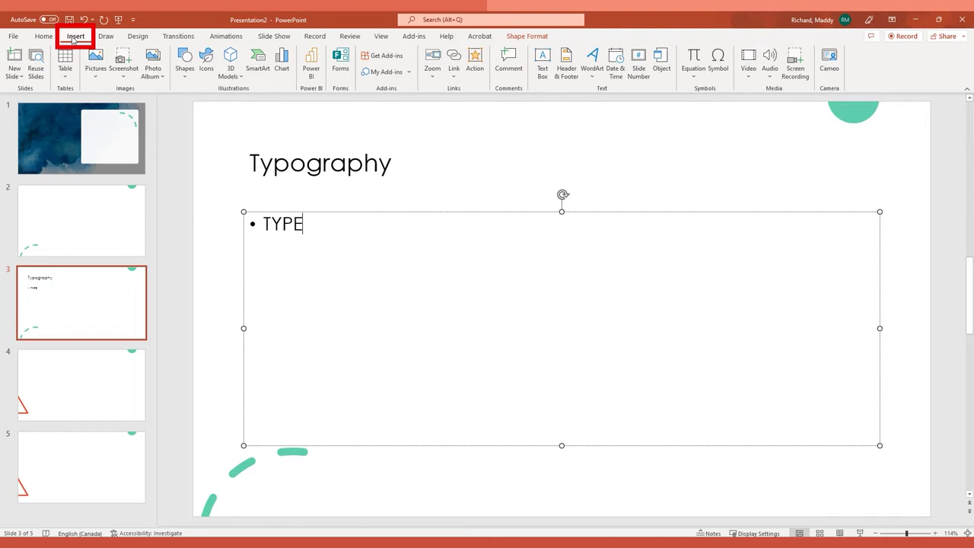
Insert the pink beach wave stock photo onto slide 3.
{"action": "left_click", "coordinate": [96, 76]}
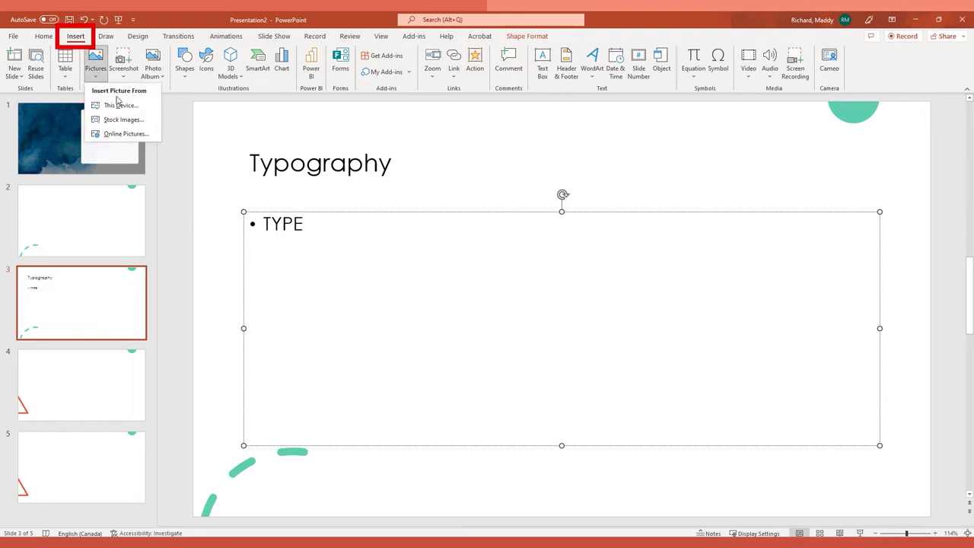
{"action": "left_click", "coordinate": [121, 119]}
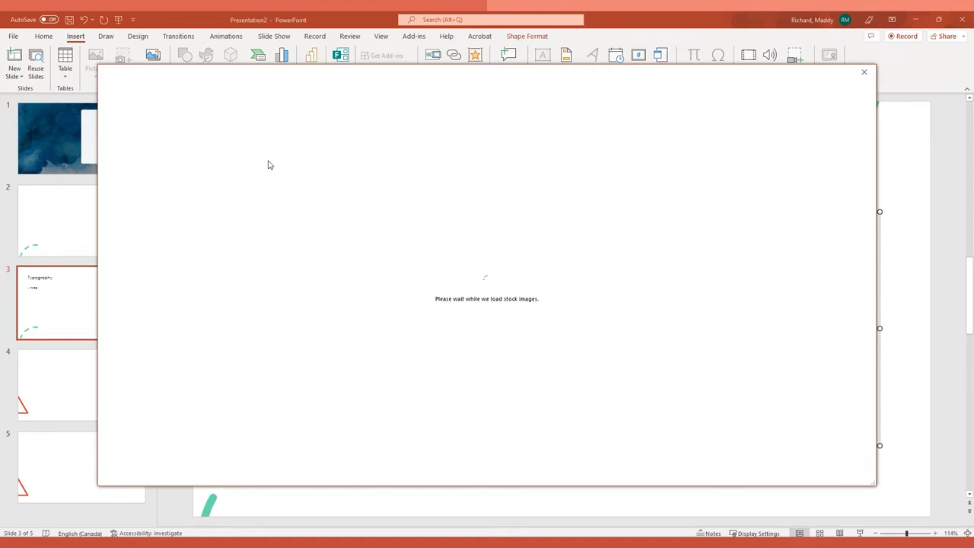
{"action": "scroll", "coordinate": [662, 213], "scroll_direction": "down", "scroll_amount": 1}
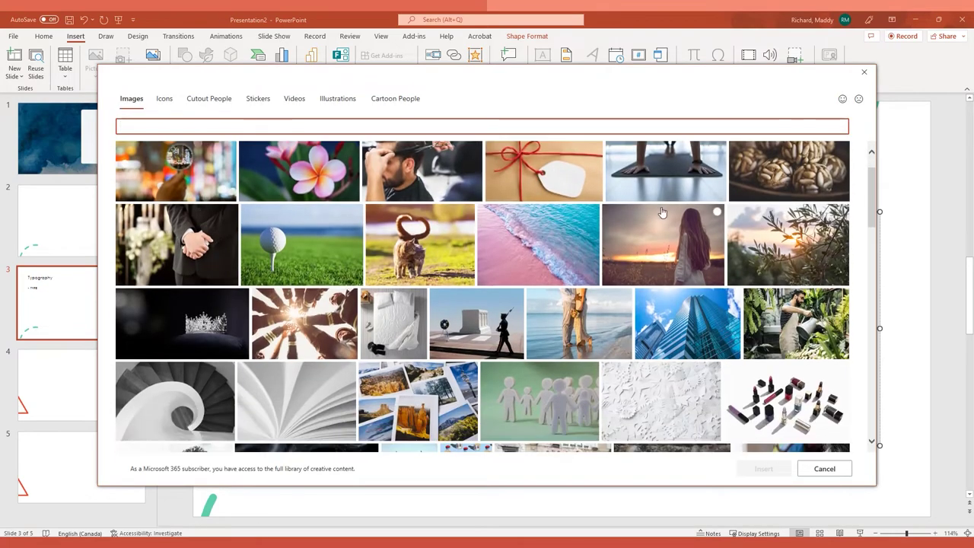
{"action": "scroll", "coordinate": [662, 214], "scroll_direction": "down", "scroll_amount": 1}
{"action": "left_click", "coordinate": [704, 171]}
{"action": "left_click", "coordinate": [765, 468]}
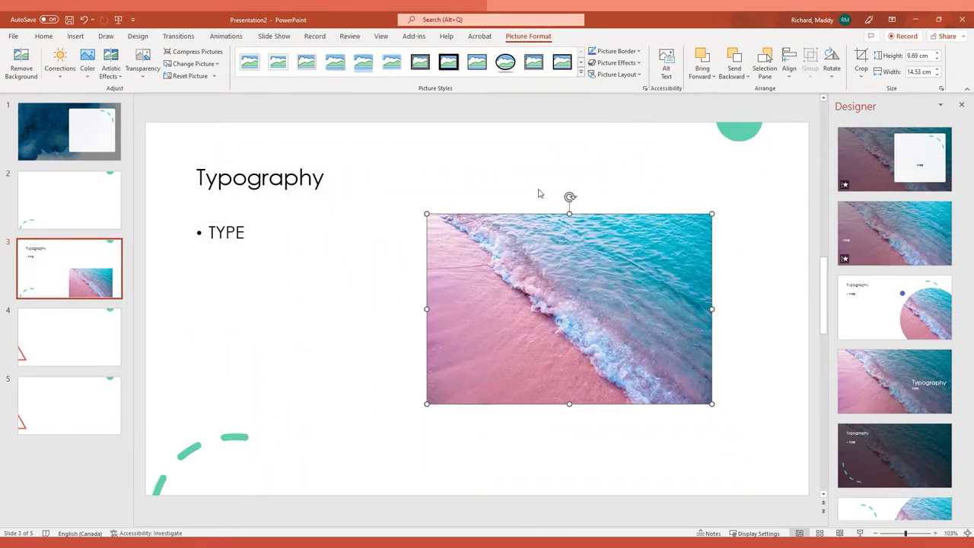
{"action": "left_click", "coordinate": [538, 183]}
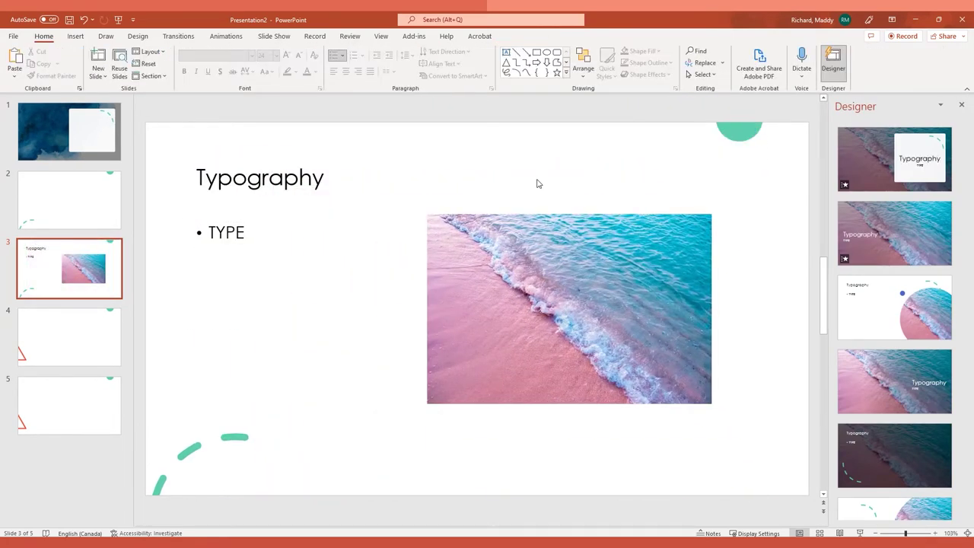
{"action": "left_click", "coordinate": [76, 36]}
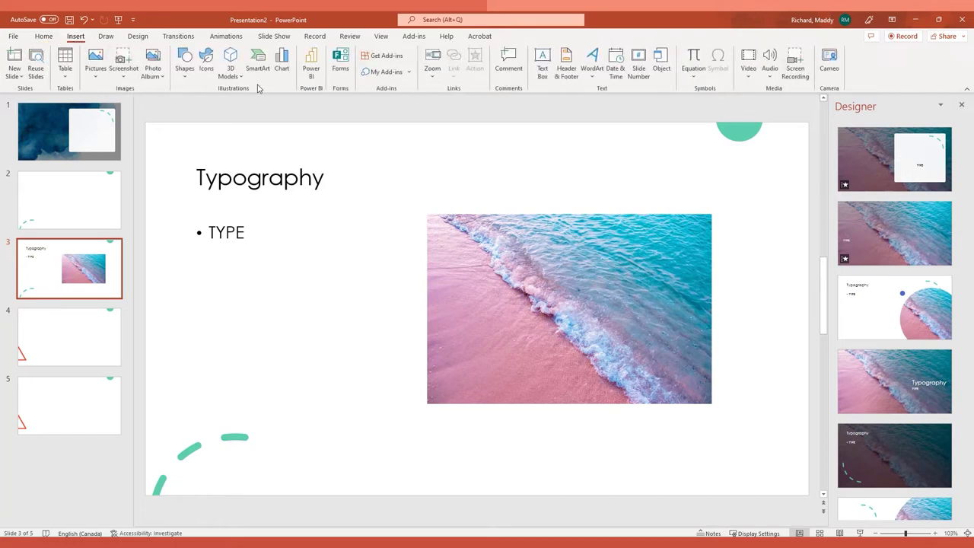
Insert the landscape line icon, enlarge it and place it below TYPE.
{"action": "left_click", "coordinate": [207, 64]}
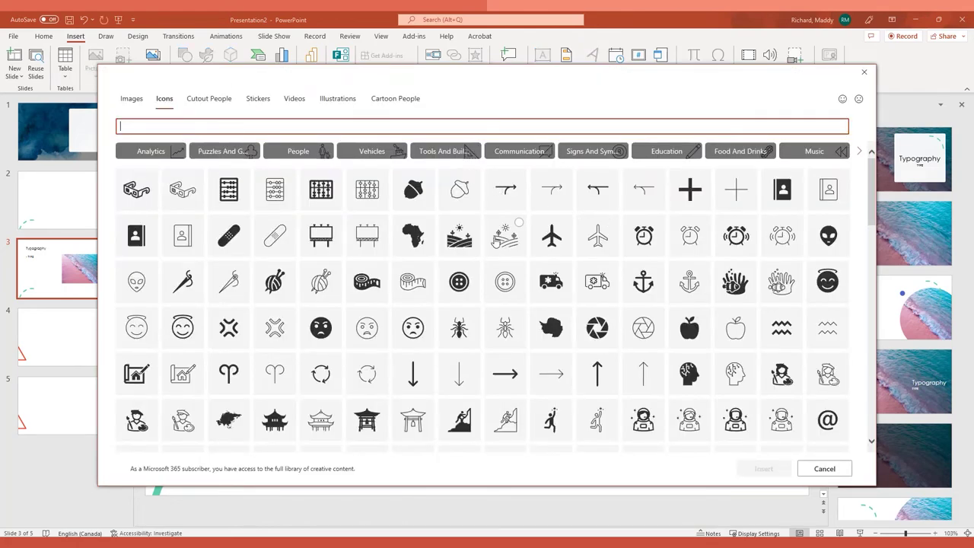
{"action": "left_click", "coordinate": [494, 239]}
{"action": "left_click", "coordinate": [767, 468]}
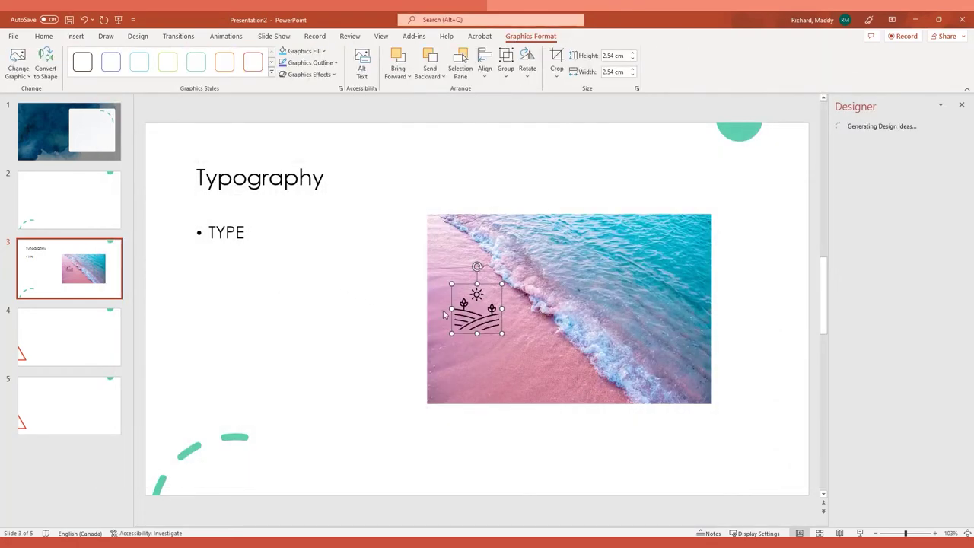
{"action": "left_click_drag", "start_coordinate": [462, 326], "coordinate": [256, 324]}
{"action": "left_click_drag", "start_coordinate": [326, 356], "coordinate": [392, 445]}
{"action": "left_click_drag", "start_coordinate": [392, 357], "coordinate": [354, 337]}
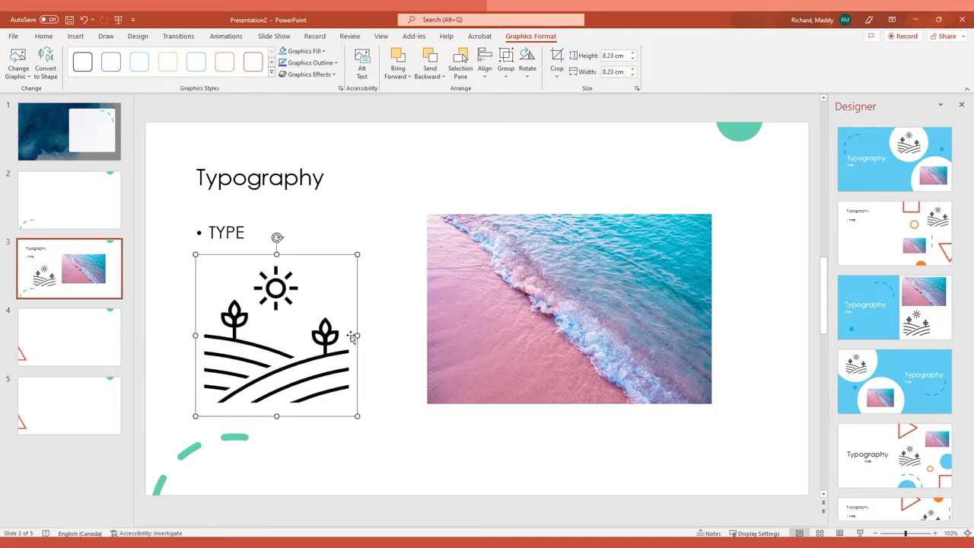
{"action": "left_click", "coordinate": [75, 36]}
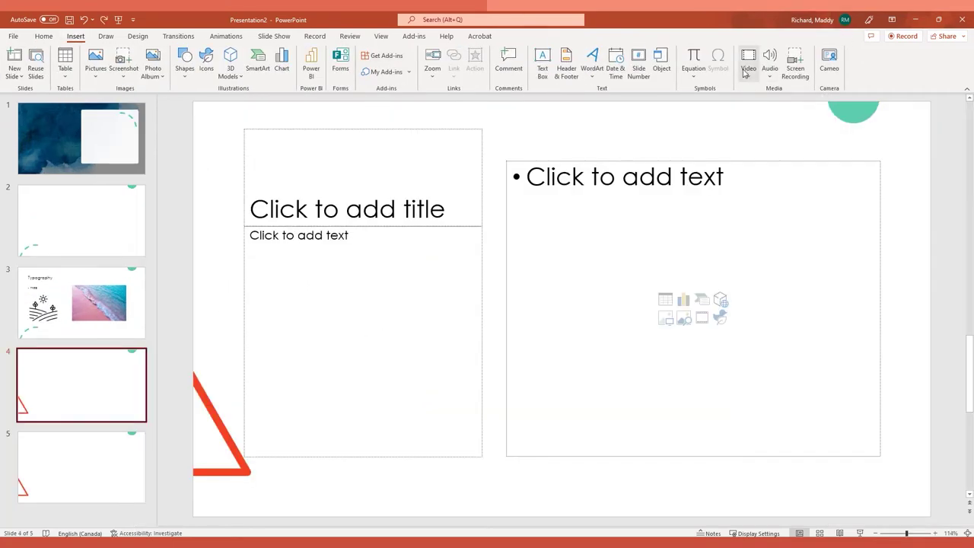
Add the white blossom stock video to slide 4, then go to slide 5.
{"action": "left_click", "coordinate": [749, 67]}
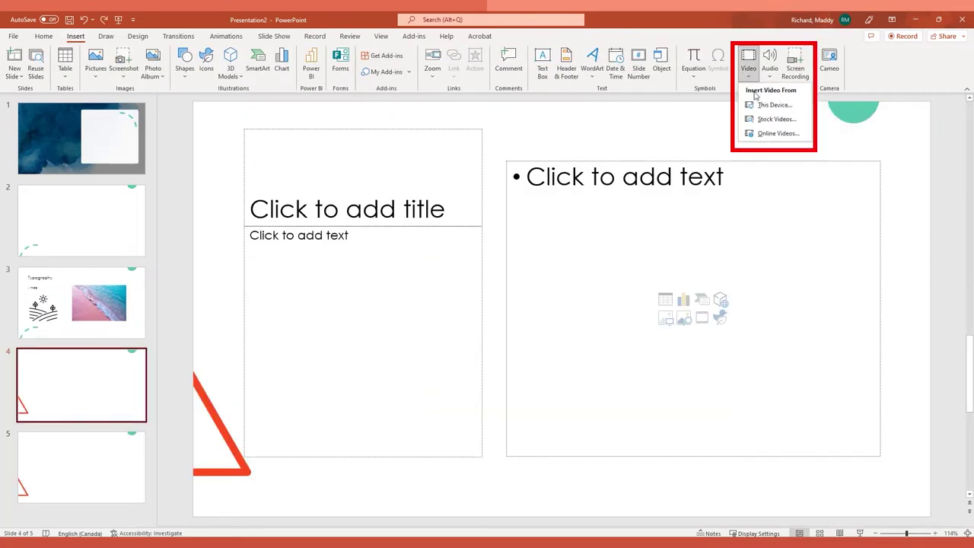
{"action": "left_click", "coordinate": [776, 120]}
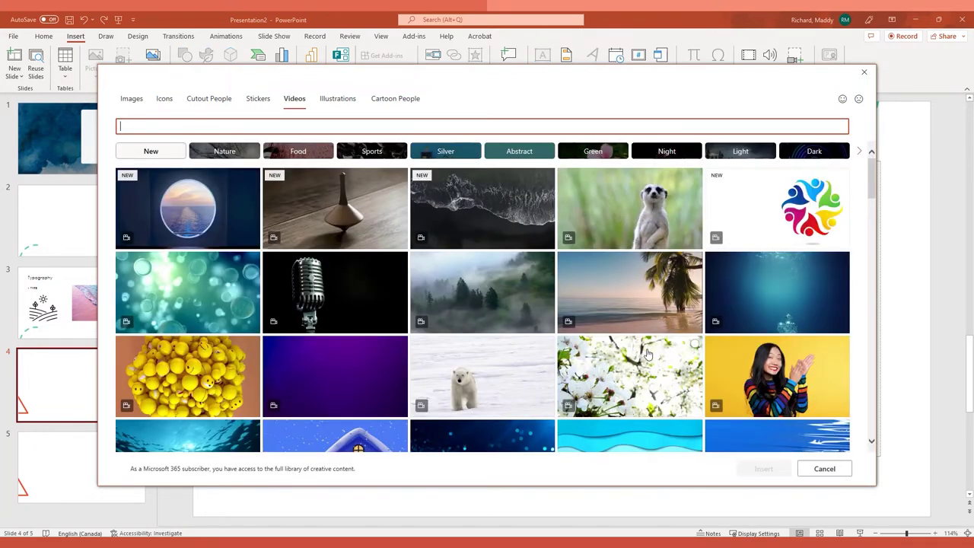
{"action": "left_click", "coordinate": [670, 379]}
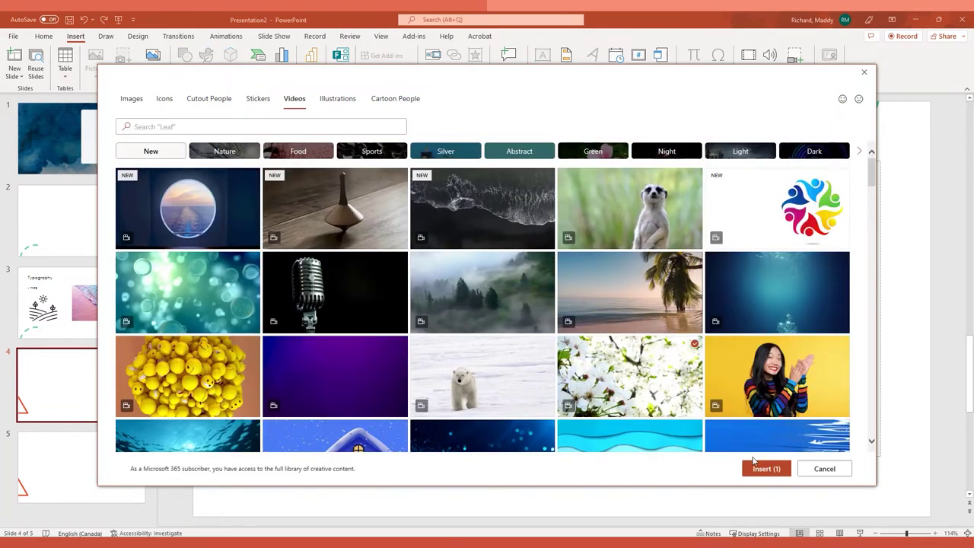
{"action": "left_click", "coordinate": [765, 469]}
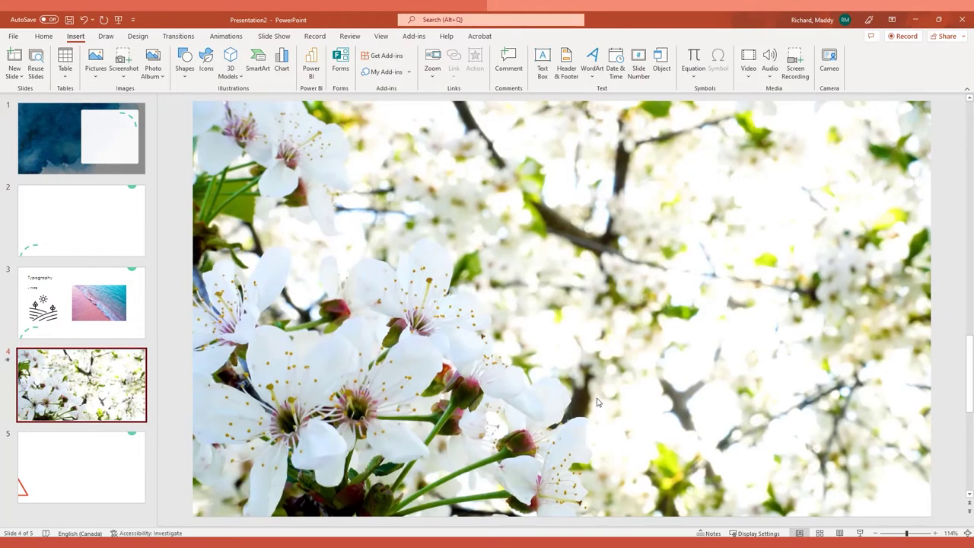
{"action": "left_click", "coordinate": [119, 444]}
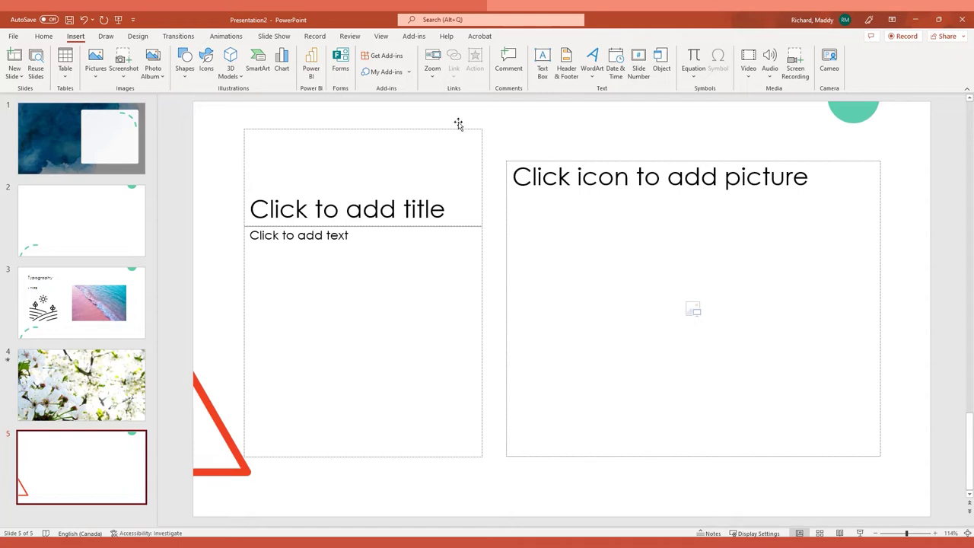
Draw a smiley face on the left, centre it on the guide and colour it teal.
{"action": "left_click", "coordinate": [188, 75]}
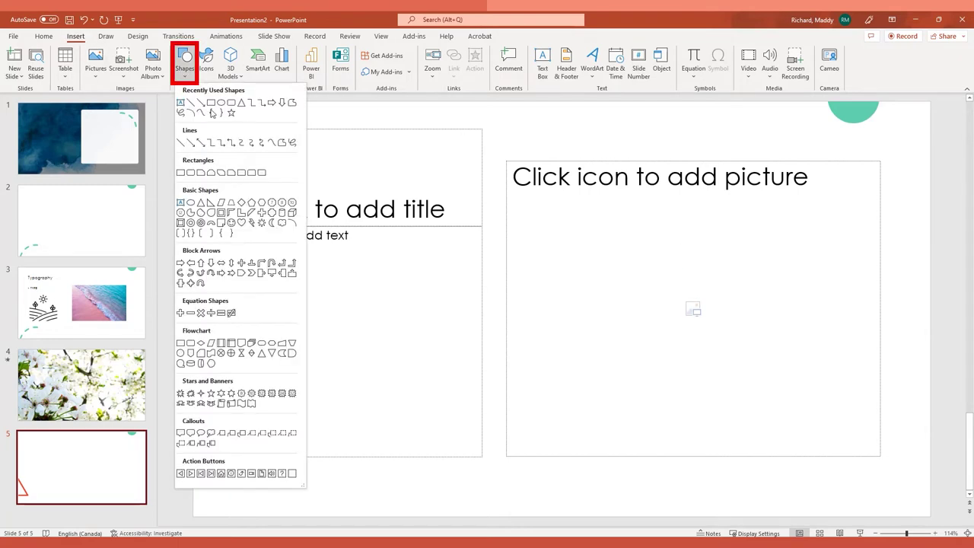
{"action": "left_click", "coordinate": [241, 223]}
{"action": "mouse_move", "coordinate": [308, 269]}
{"action": "left_mouse_down"}
{"action": "mouse_move", "coordinate": [433, 351]}
{"action": "mouse_move", "coordinate": [484, 445]}
{"action": "left_mouse_up"}
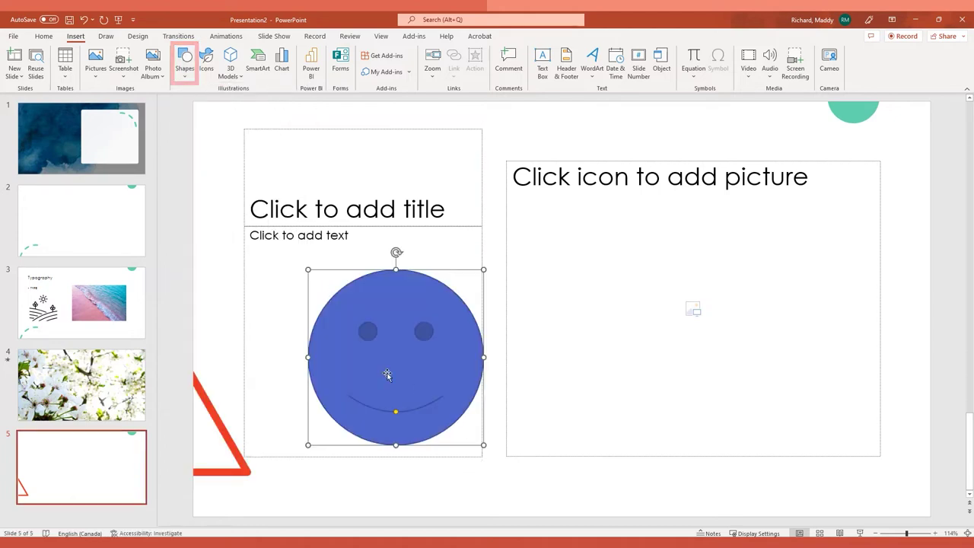
{"action": "left_click", "coordinate": [220, 251]}
{"action": "left_click_drag", "start_coordinate": [394, 376], "coordinate": [363, 370]}
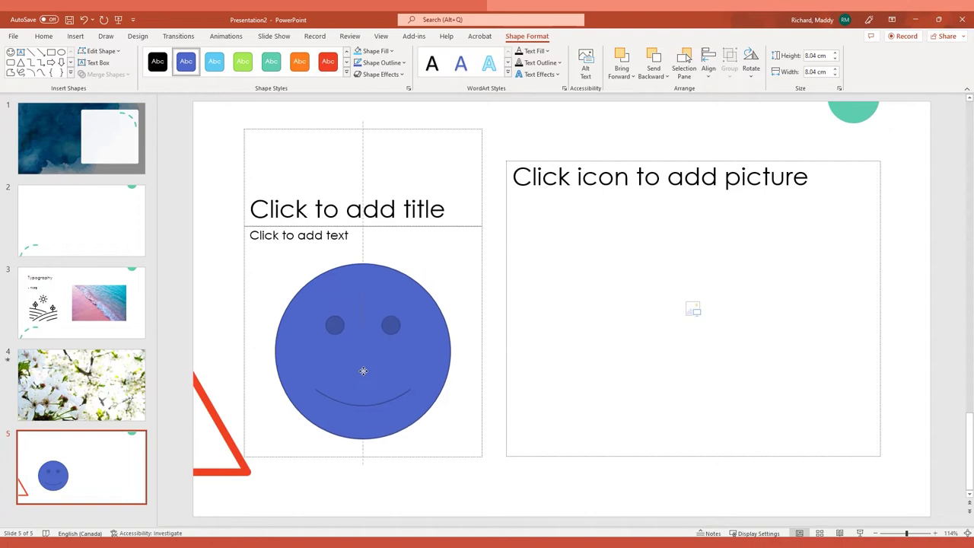
{"action": "left_click", "coordinate": [270, 60]}
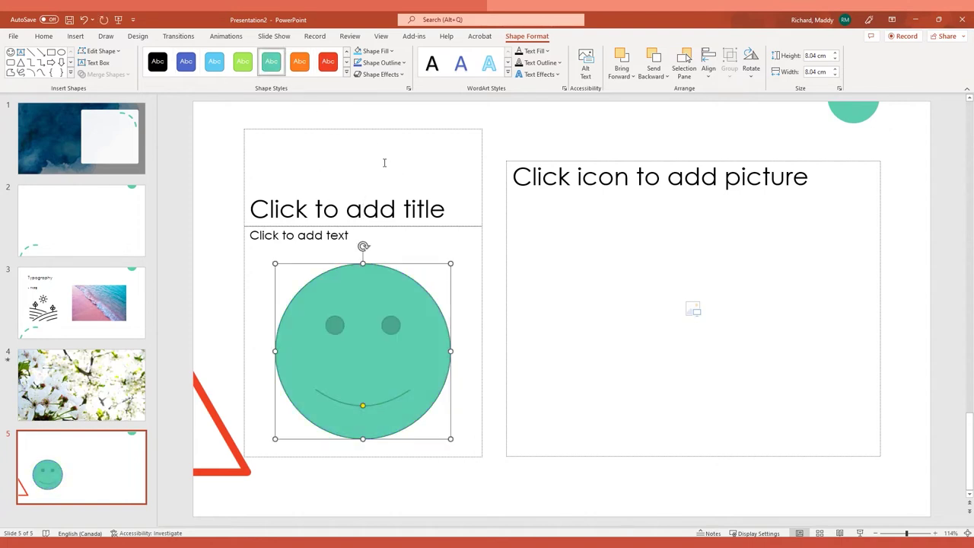
Draw a rectangle on the right and change it to a rounded rectangle.
{"action": "left_click", "coordinate": [51, 52]}
{"action": "left_click_drag", "start_coordinate": [544, 238], "coordinate": [695, 369]}
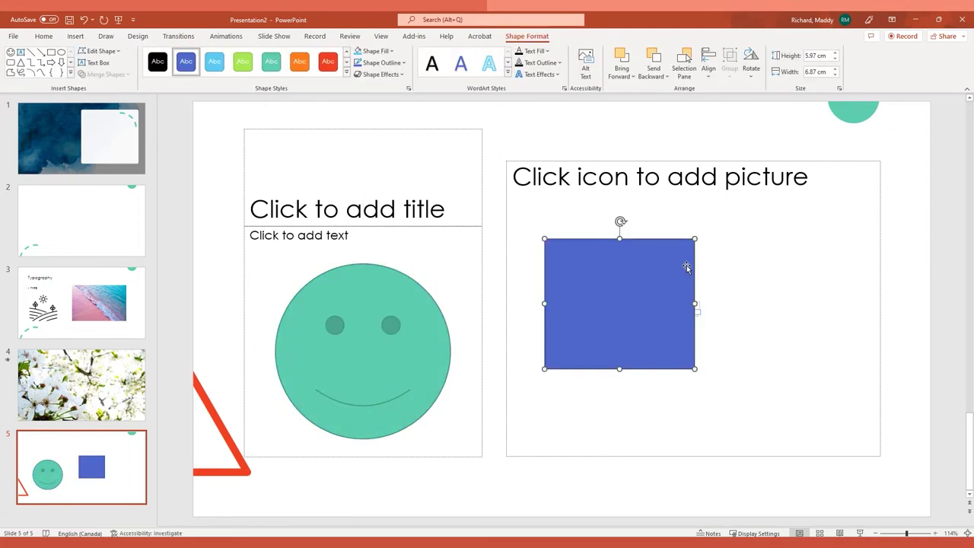
{"action": "left_click", "coordinate": [109, 55]}
{"action": "mouse_move", "coordinate": [115, 66]}
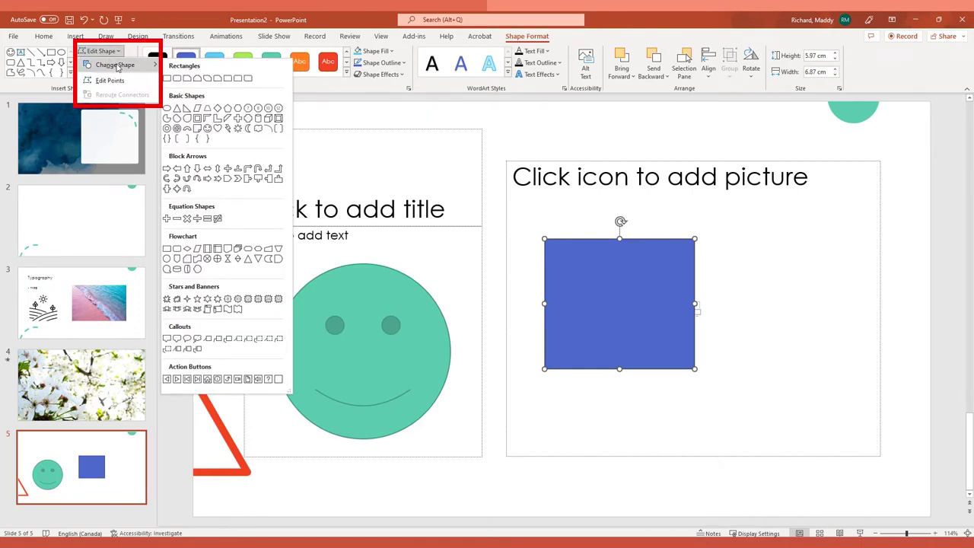
{"action": "left_click", "coordinate": [228, 79]}
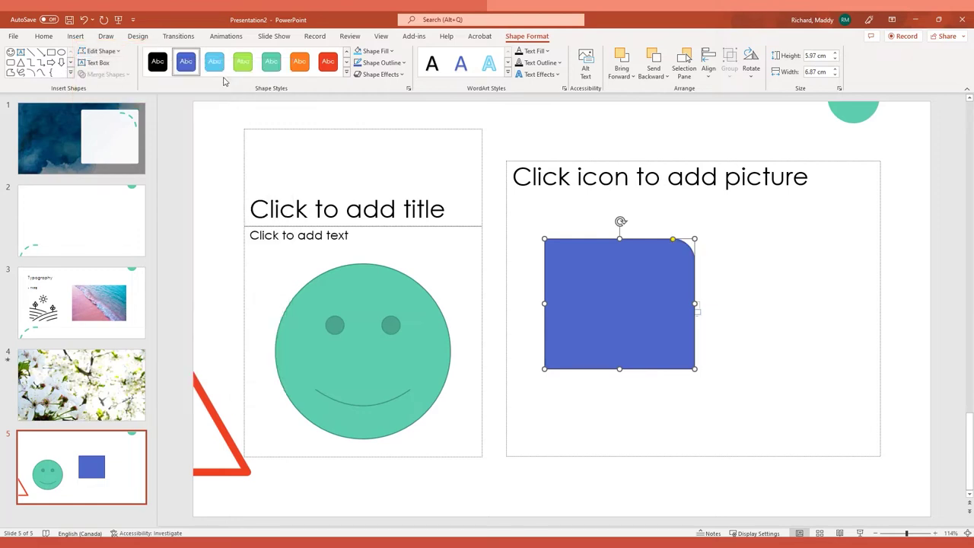
{"action": "left_click", "coordinate": [99, 51]}
{"action": "mouse_move", "coordinate": [141, 67]}
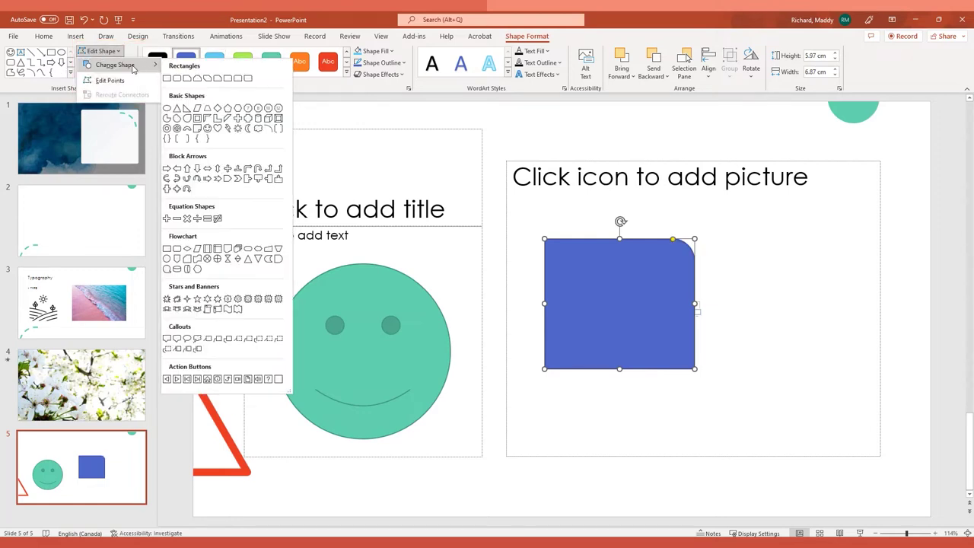
{"action": "left_click", "coordinate": [176, 78]}
Overlap the smiley with the blue rounded rectangle and subtract the rectangle from it.
{"action": "key", "text": "Escape"}
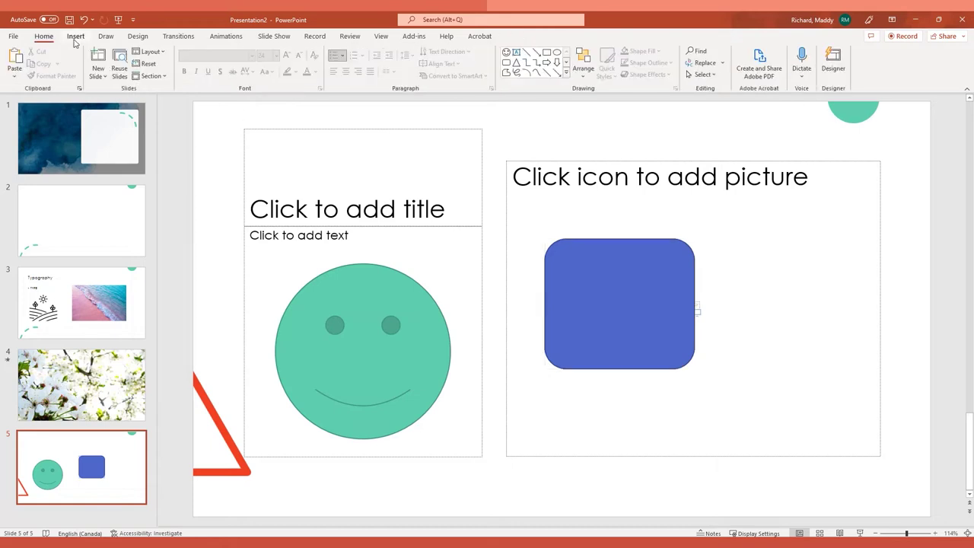
{"action": "left_click_drag", "start_coordinate": [382, 362], "coordinate": [514, 314]}
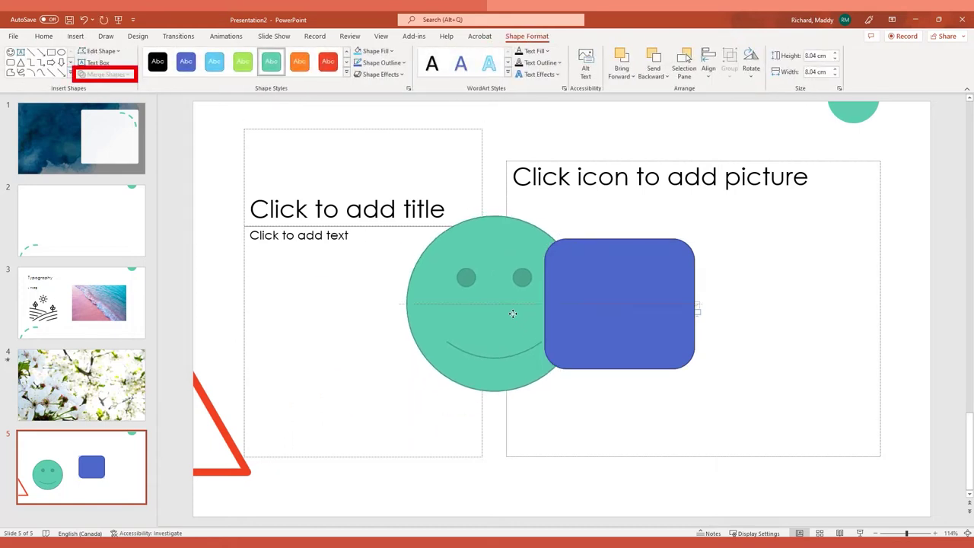
{"action": "left_click", "coordinate": [651, 317], "text": "shift"}
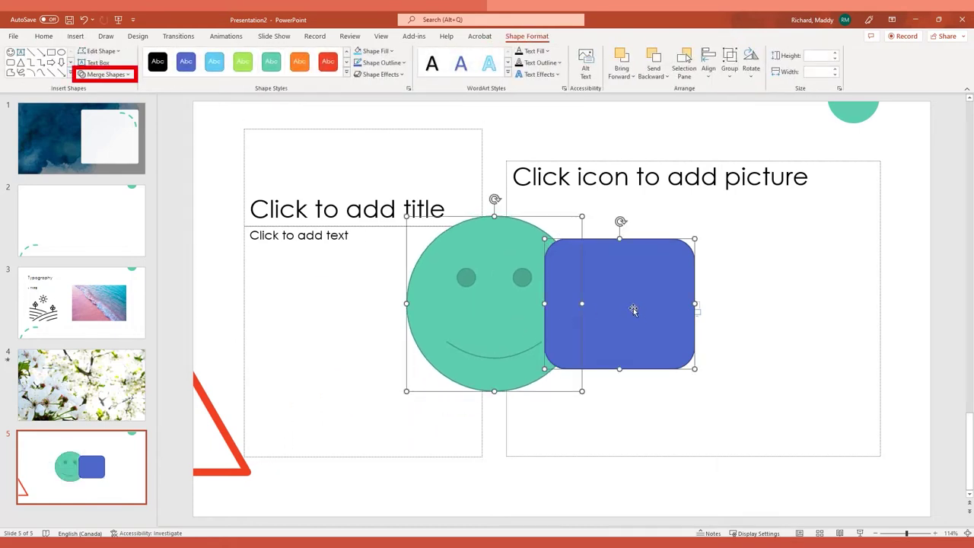
{"action": "left_click", "coordinate": [105, 75]}
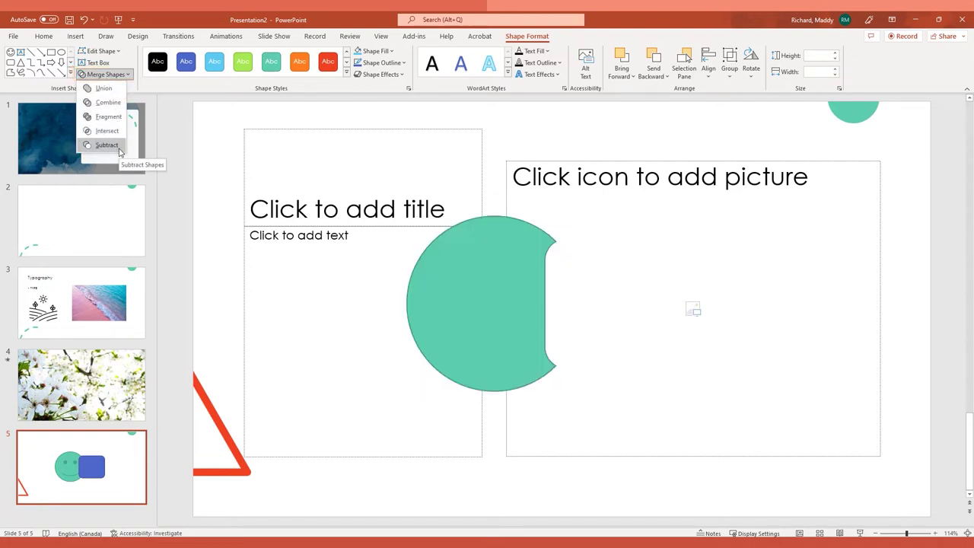
{"action": "left_click", "coordinate": [118, 149]}
Move the notched teal shape onto the picture placeholder at right.
{"action": "left_click_drag", "start_coordinate": [505, 306], "coordinate": [703, 317]}
{"action": "left_click", "coordinate": [584, 312]}
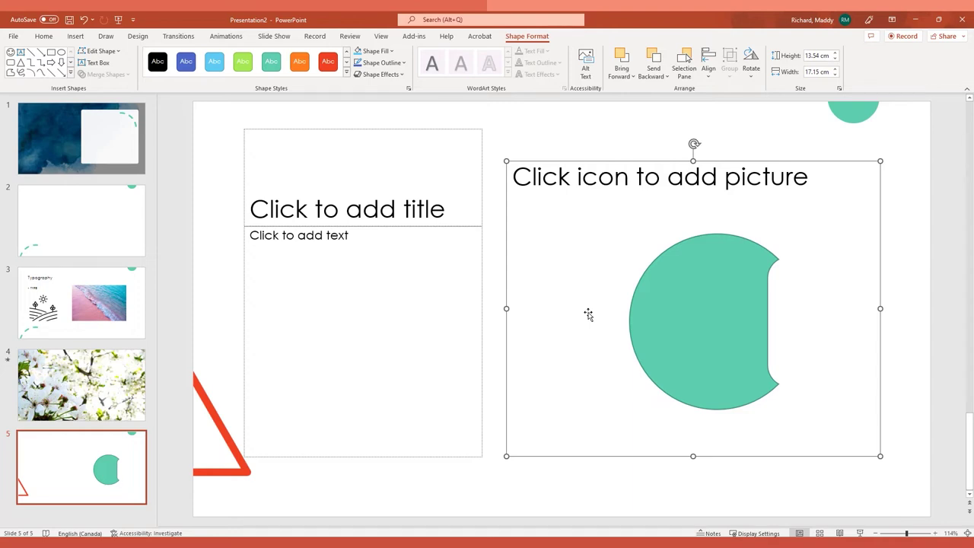
{"action": "left_click", "coordinate": [70, 309]}
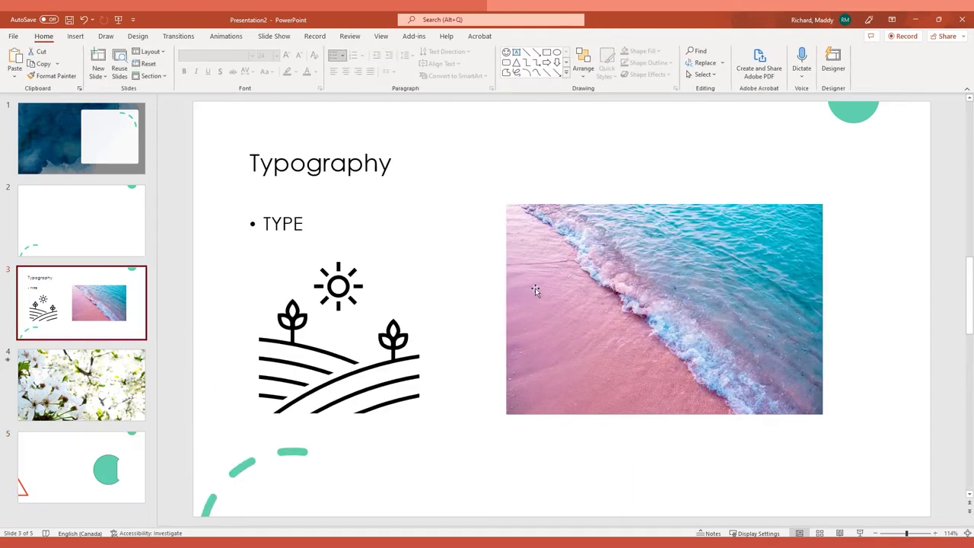
Crop slide 3's beach picture to a Parallelogram shape, then return to slide 2.
{"action": "left_click", "coordinate": [603, 313]}
{"action": "left_click", "coordinate": [528, 36]}
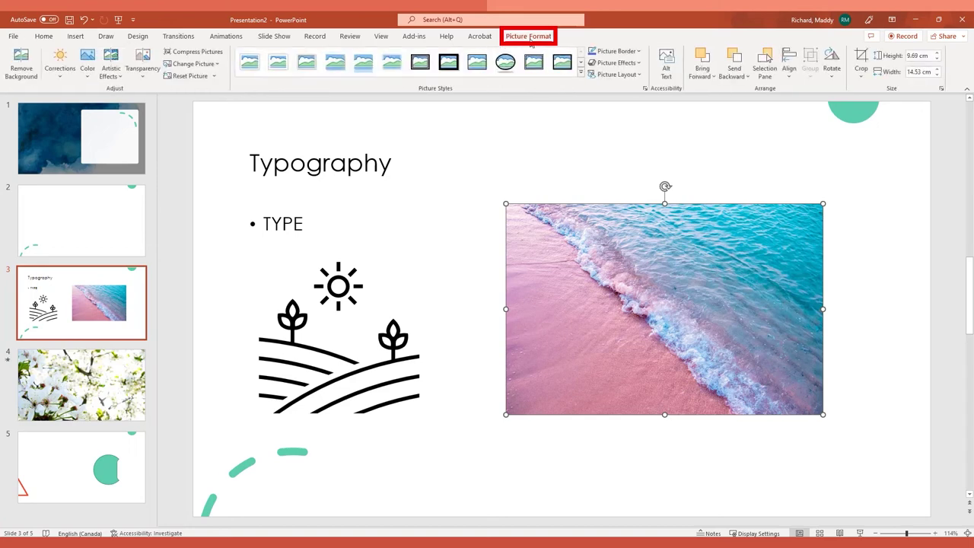
{"action": "left_click", "coordinate": [861, 73]}
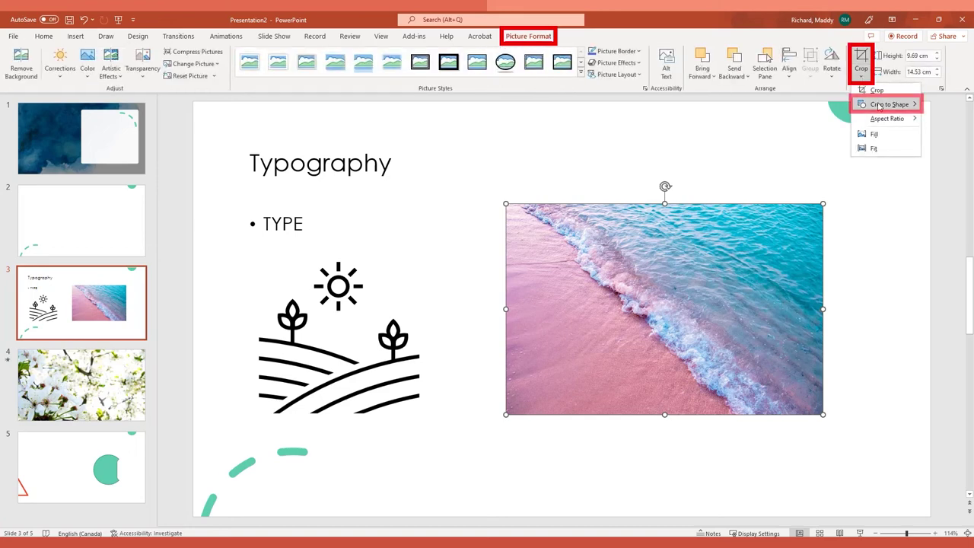
{"action": "mouse_move", "coordinate": [889, 105]}
{"action": "left_click", "coordinate": [754, 147]}
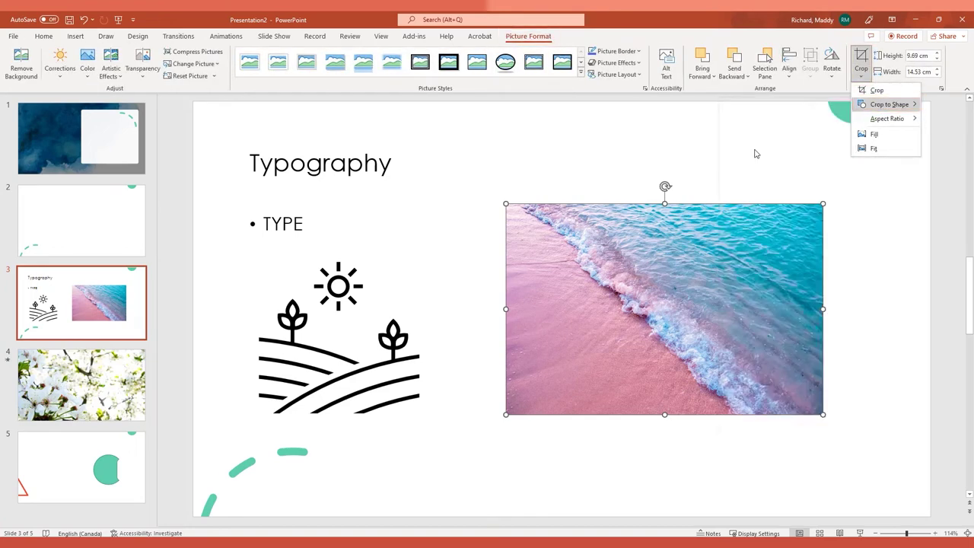
{"action": "scroll", "coordinate": [417, 249], "scroll_direction": "up", "scroll_amount": 3}
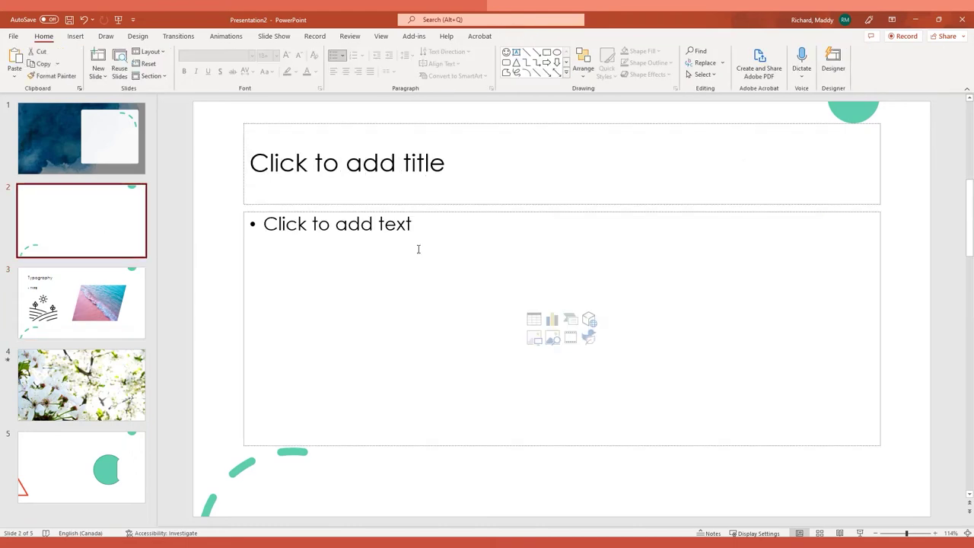
{"action": "left_click", "coordinate": [74, 37]}
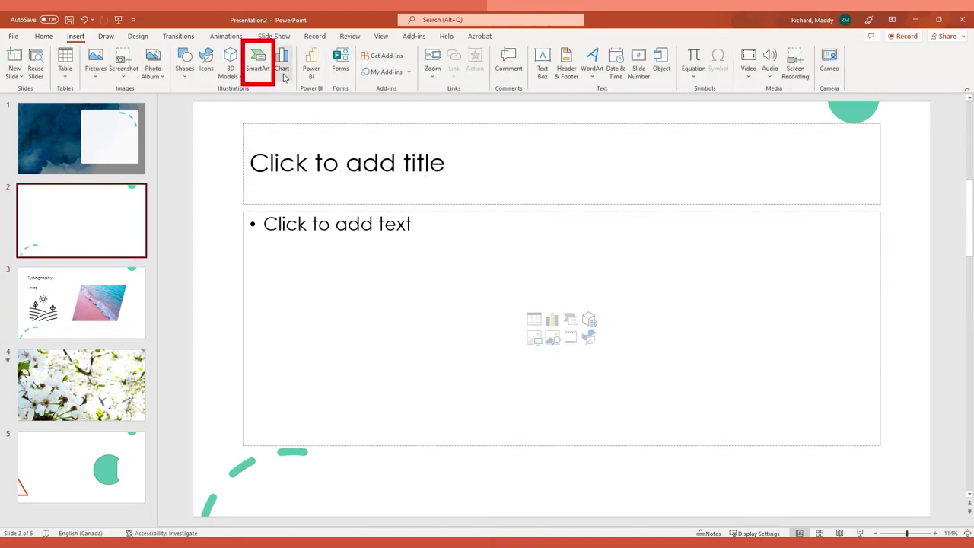
Insert a Circle Picture Hierarchy SmartArt graphic on slide 2.
{"action": "left_click", "coordinate": [258, 62]}
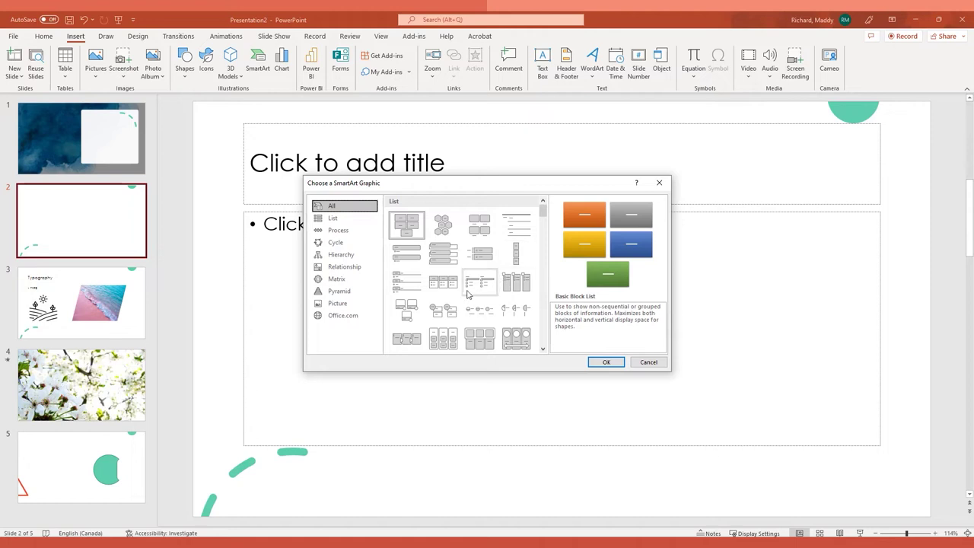
{"action": "left_click", "coordinate": [349, 266]}
{"action": "left_click", "coordinate": [349, 255]}
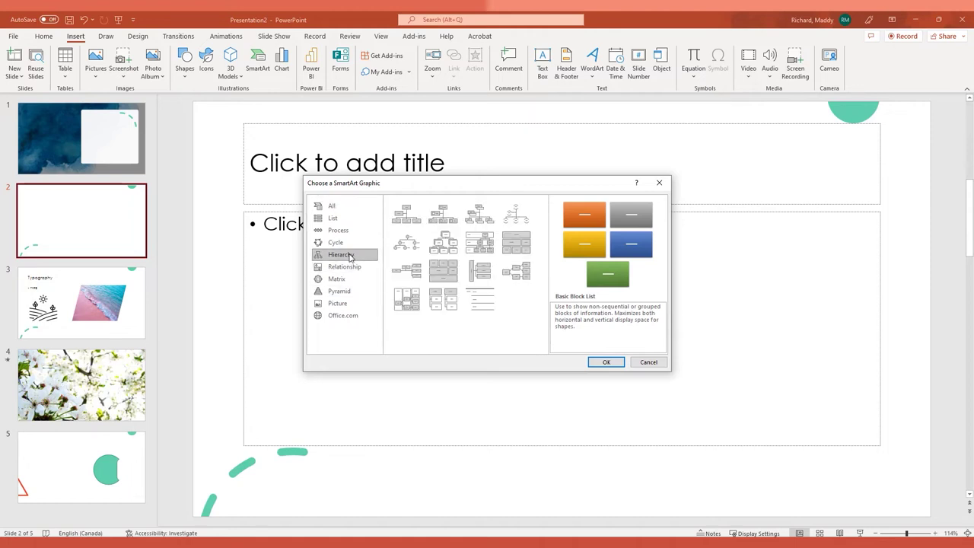
{"action": "left_click", "coordinate": [406, 244]}
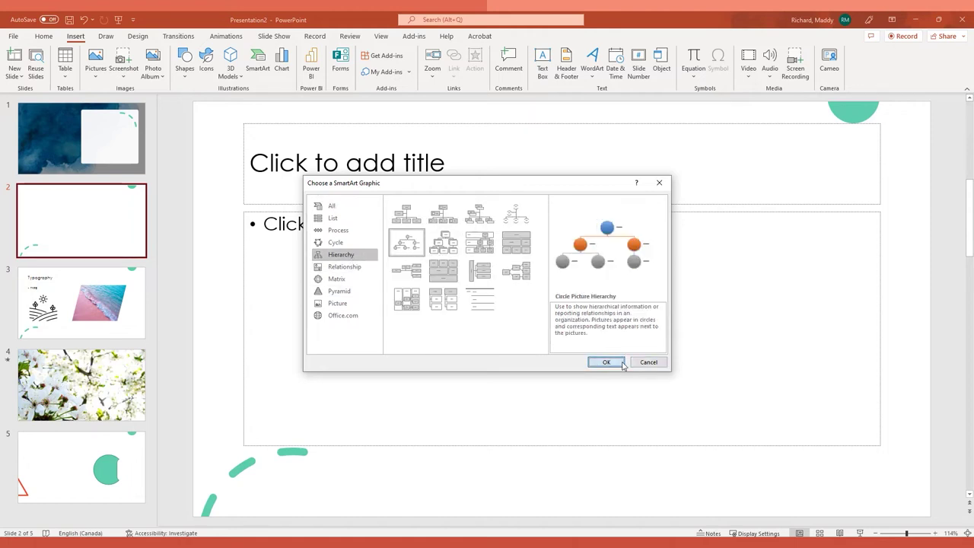
{"action": "left_click", "coordinate": [613, 363]}
Delete the empty title placeholder, then shrink the hierarchy and move it near the top.
{"action": "left_click", "coordinate": [464, 191]}
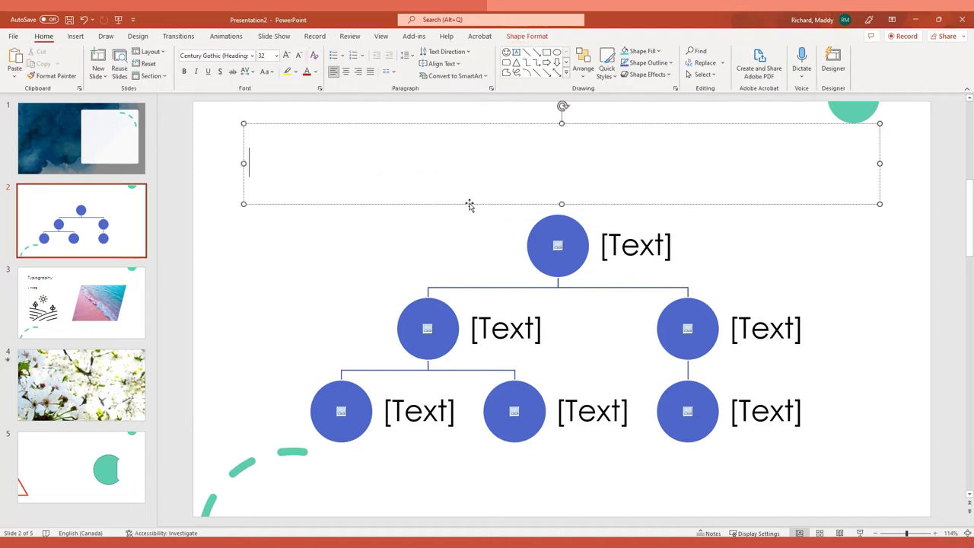
{"action": "key", "text": "Delete"}
{"action": "left_click", "coordinate": [561, 249]}
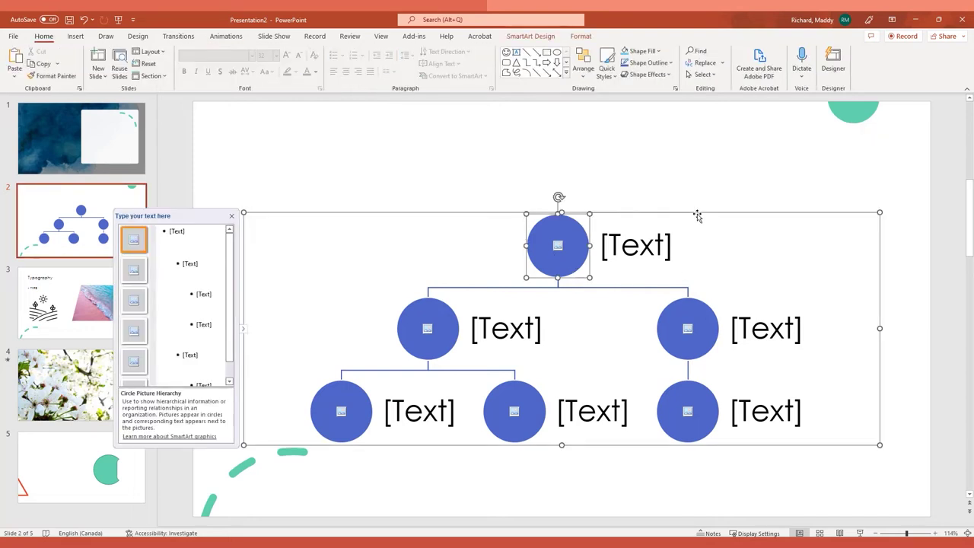
{"action": "left_click_drag", "start_coordinate": [696, 213], "coordinate": [696, 115]}
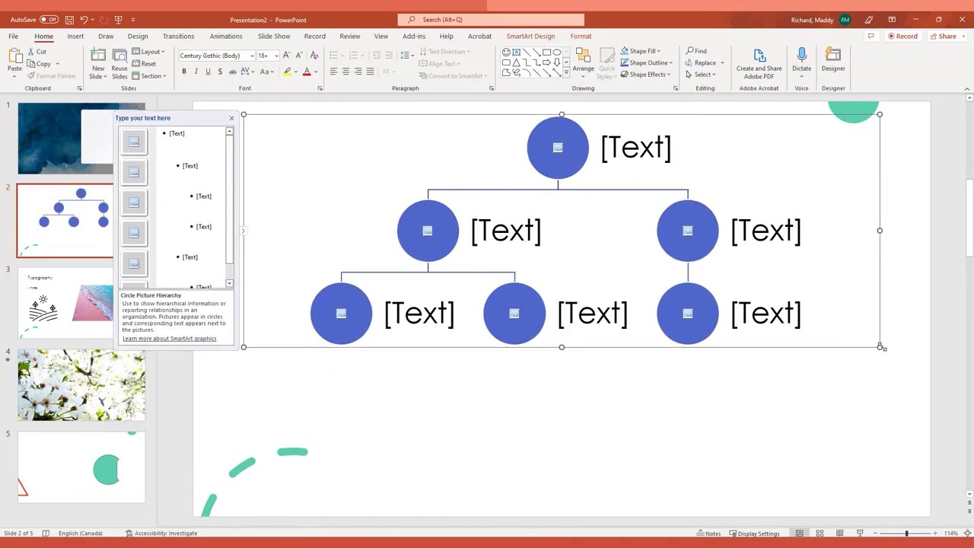
{"action": "left_click_drag", "start_coordinate": [881, 347], "coordinate": [678, 272]}
{"action": "left_click_drag", "start_coordinate": [554, 118], "coordinate": [629, 116]}
{"action": "left_click", "coordinate": [716, 394]}
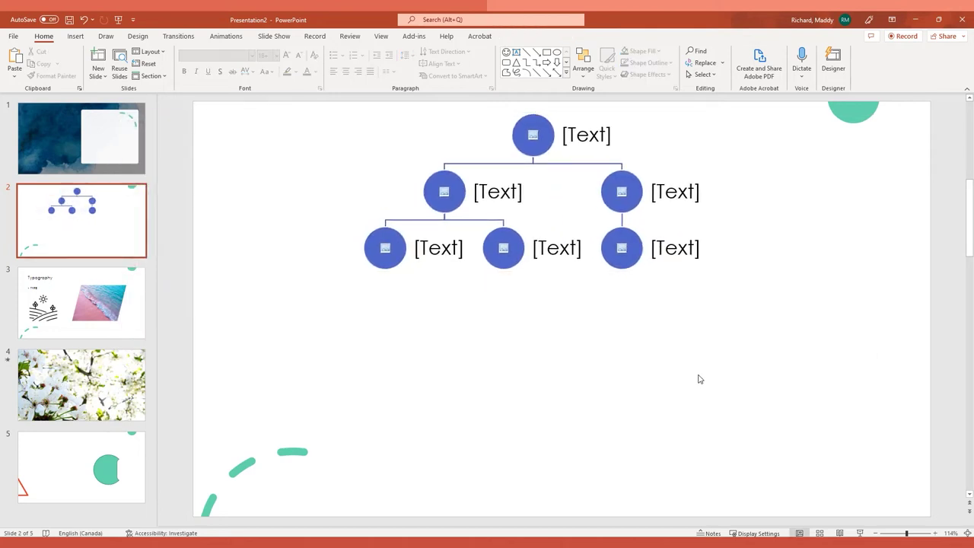
Insert a Histogram chart on slide 2.
{"action": "left_click", "coordinate": [75, 36]}
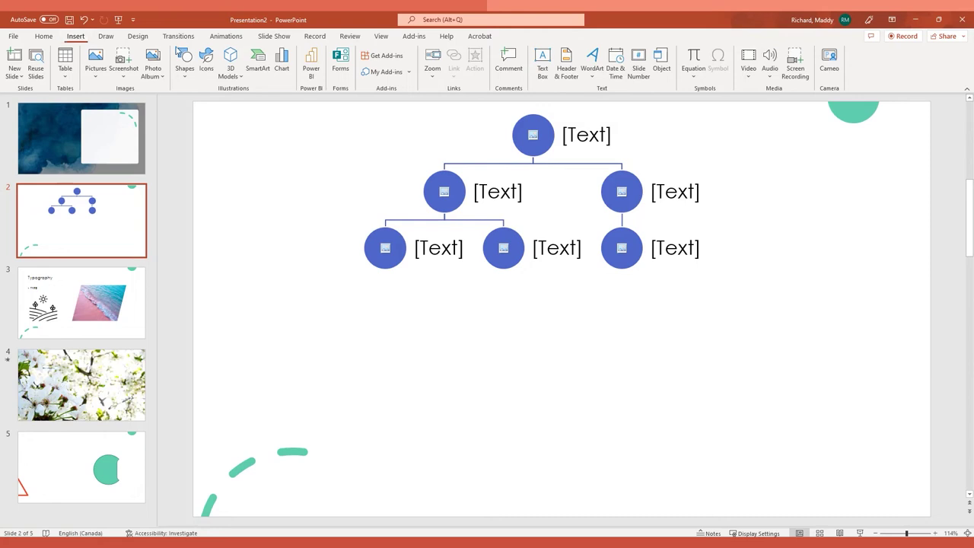
{"action": "left_click", "coordinate": [282, 60]}
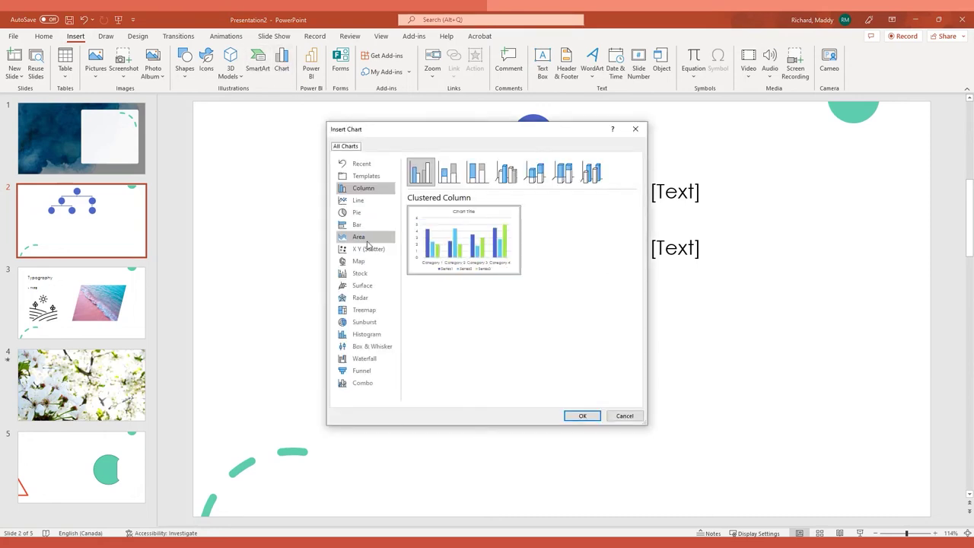
{"action": "left_click", "coordinate": [368, 240]}
{"action": "left_click", "coordinate": [370, 261]}
{"action": "left_click", "coordinate": [373, 286]}
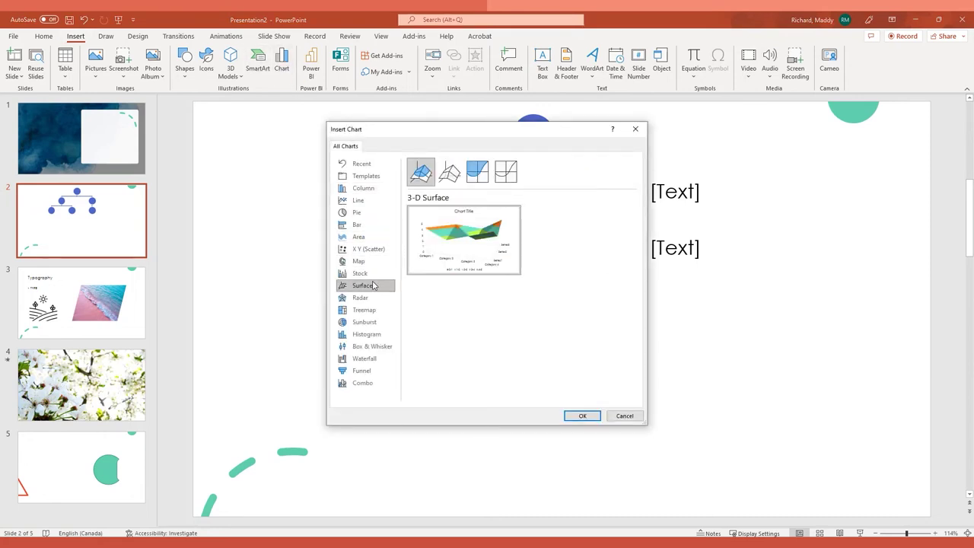
{"action": "left_click", "coordinate": [367, 298]}
{"action": "left_click", "coordinate": [377, 333]}
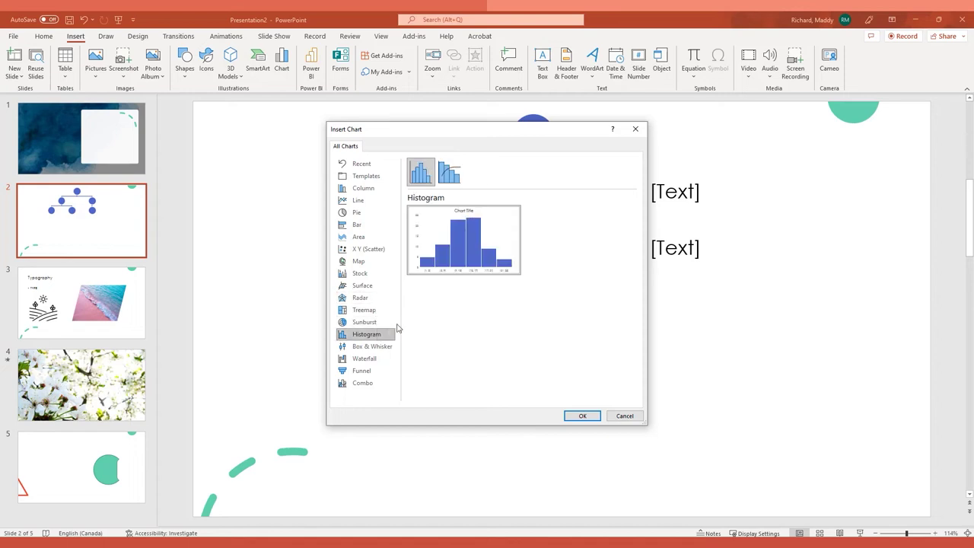
{"action": "left_click", "coordinate": [582, 416]}
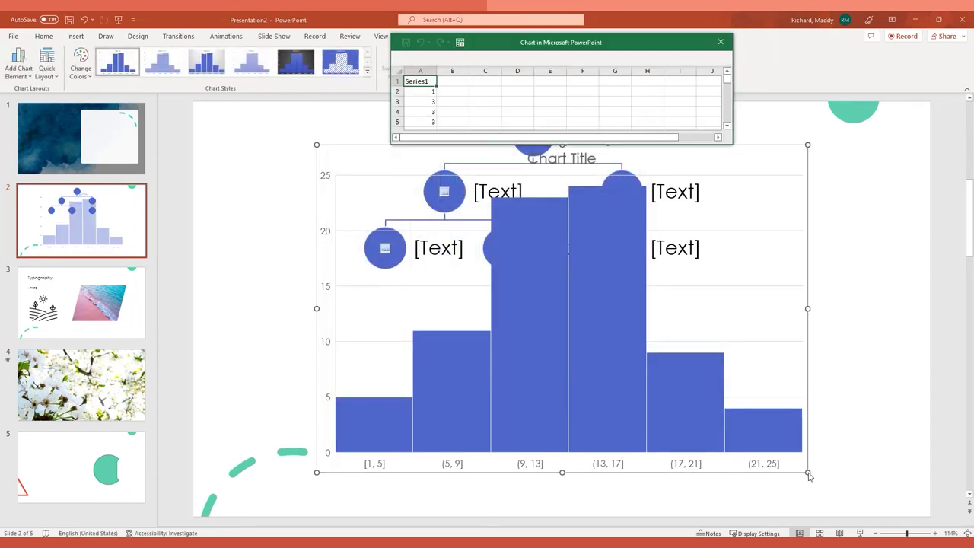
Enlarge the chart's data window to show more rows, then close it.
{"action": "left_click_drag", "start_coordinate": [730, 146], "coordinate": [831, 310]}
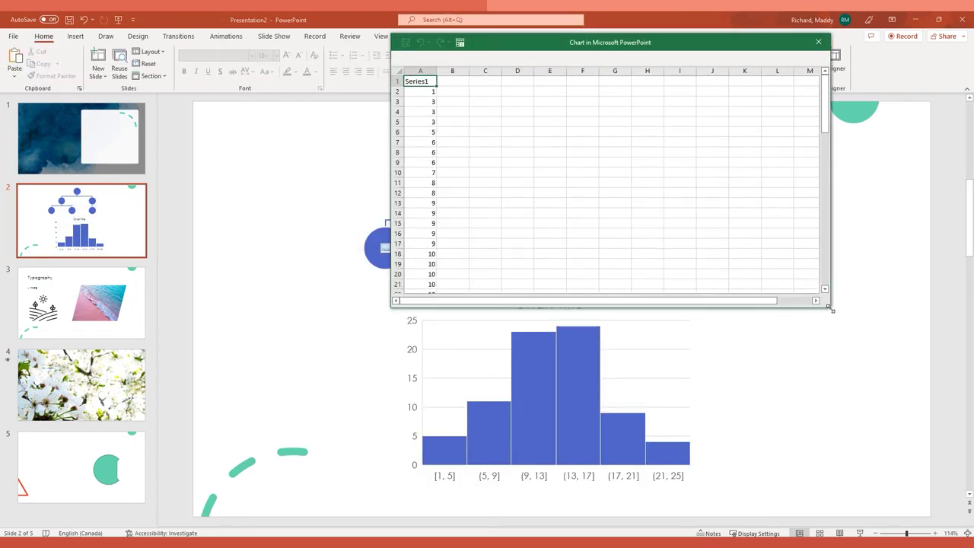
{"action": "left_click", "coordinate": [818, 41]}
{"action": "left_click", "coordinate": [570, 36]}
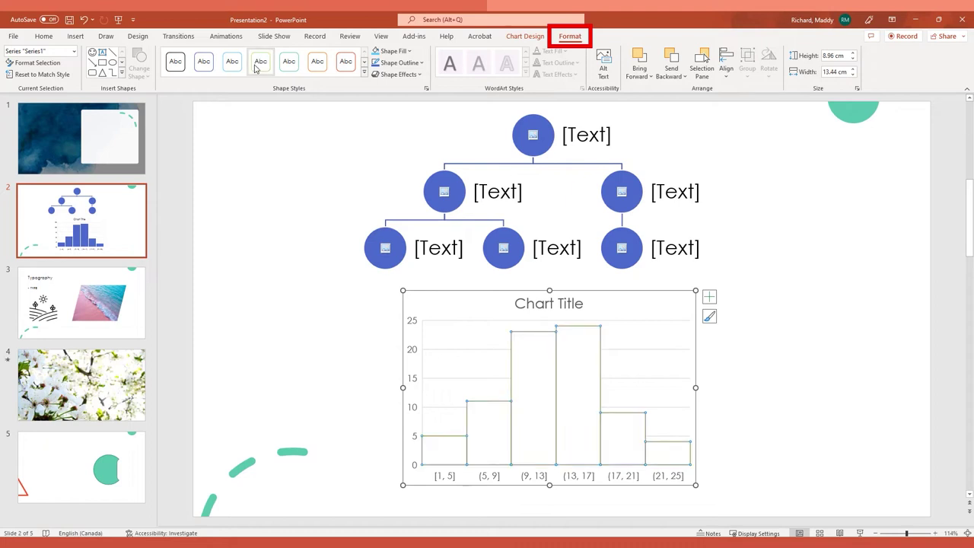
Apply the green theme shape style to the histogram bars.
{"action": "left_click", "coordinate": [364, 73]}
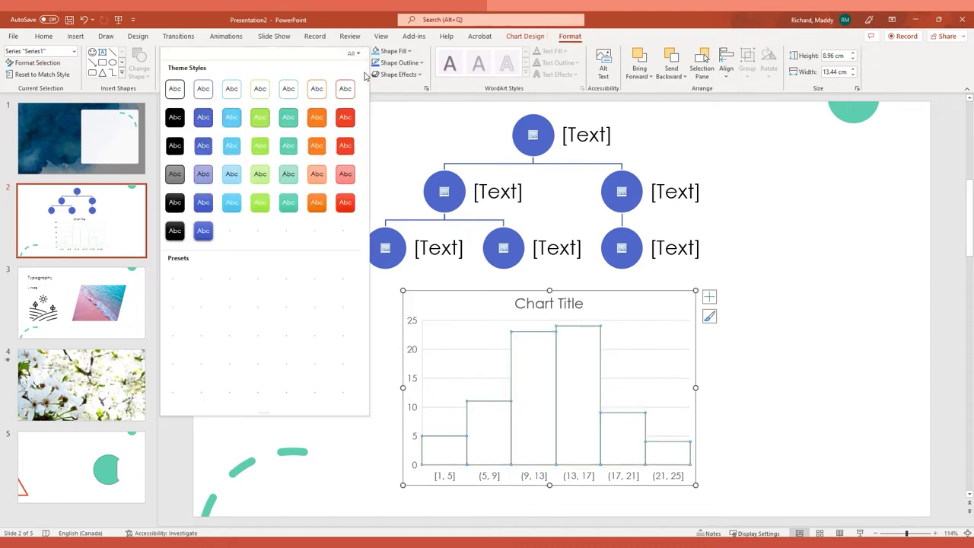
{"action": "left_click", "coordinate": [252, 155]}
{"action": "left_click", "coordinate": [299, 181]}
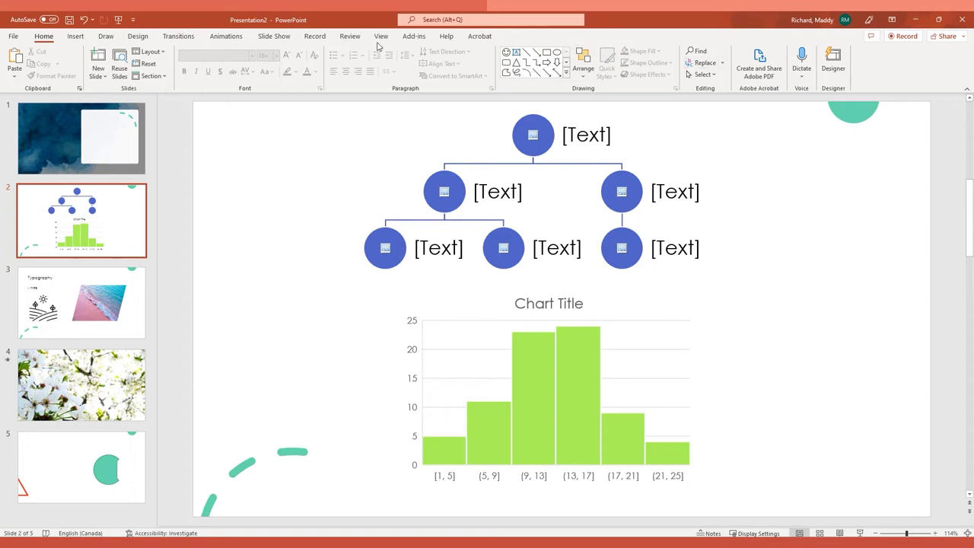
Give slide 2 a Fade transition with the Smoothly effect option.
{"action": "left_click", "coordinate": [169, 40]}
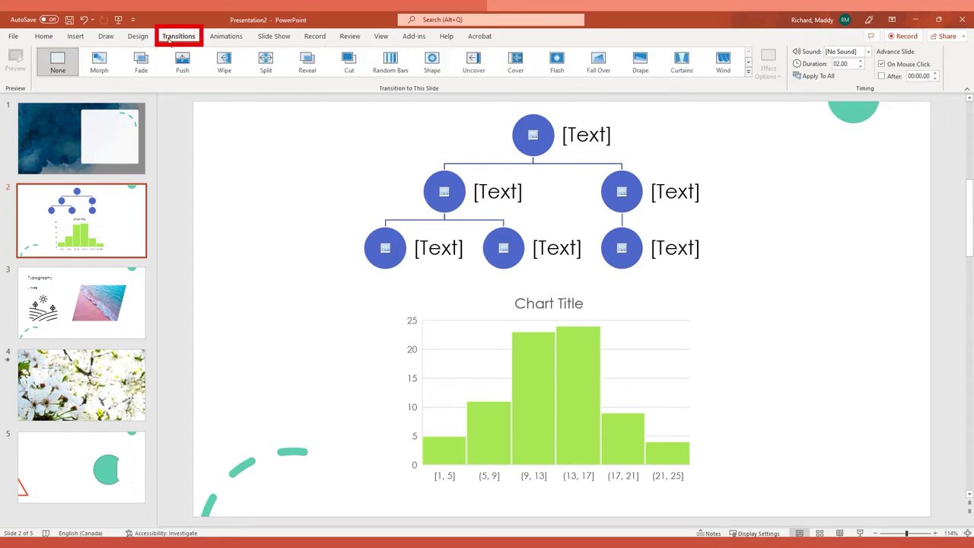
{"action": "left_click", "coordinate": [99, 65]}
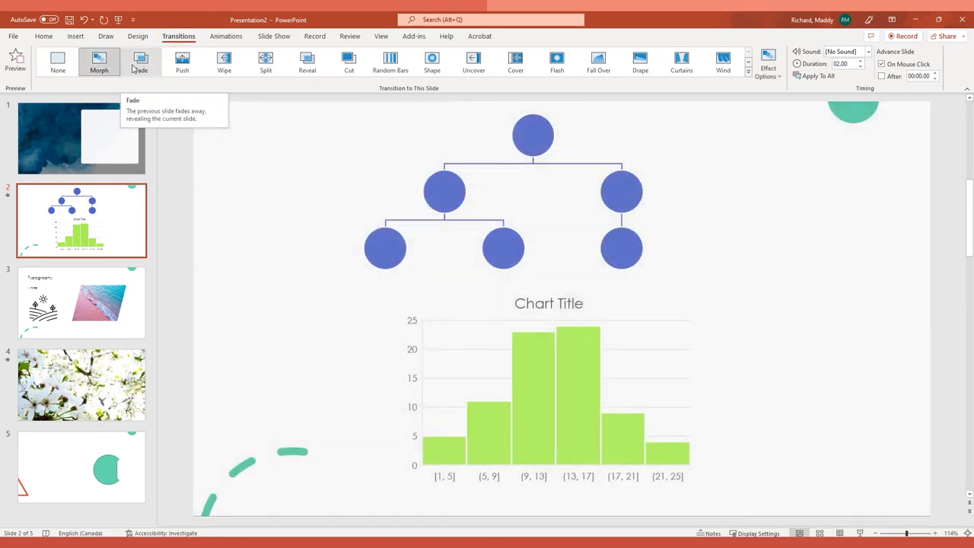
{"action": "left_click", "coordinate": [133, 67]}
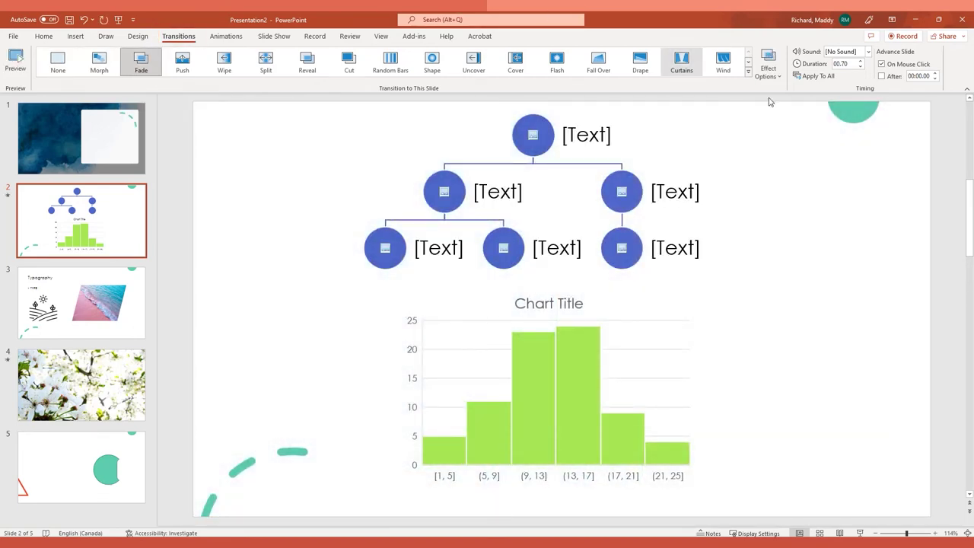
{"action": "left_click", "coordinate": [768, 72]}
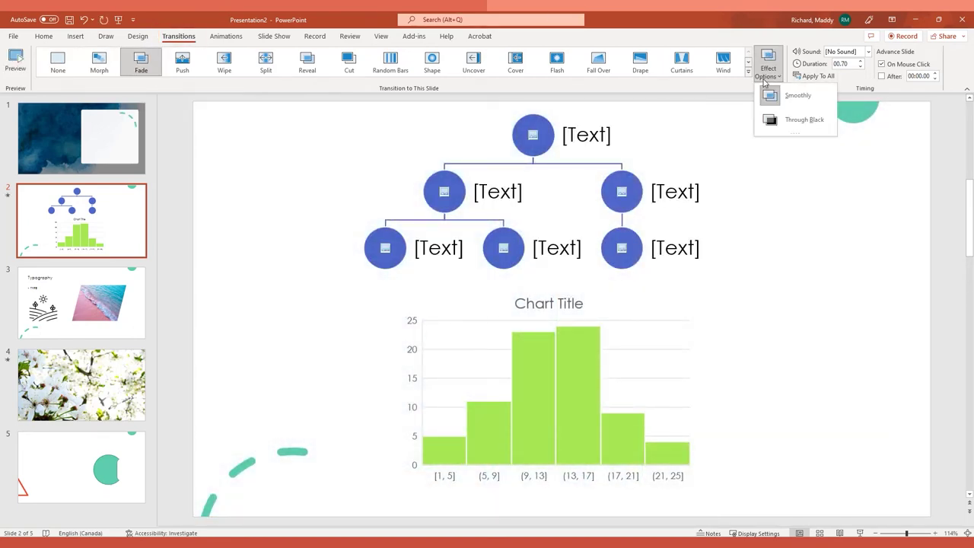
{"action": "left_click", "coordinate": [802, 101]}
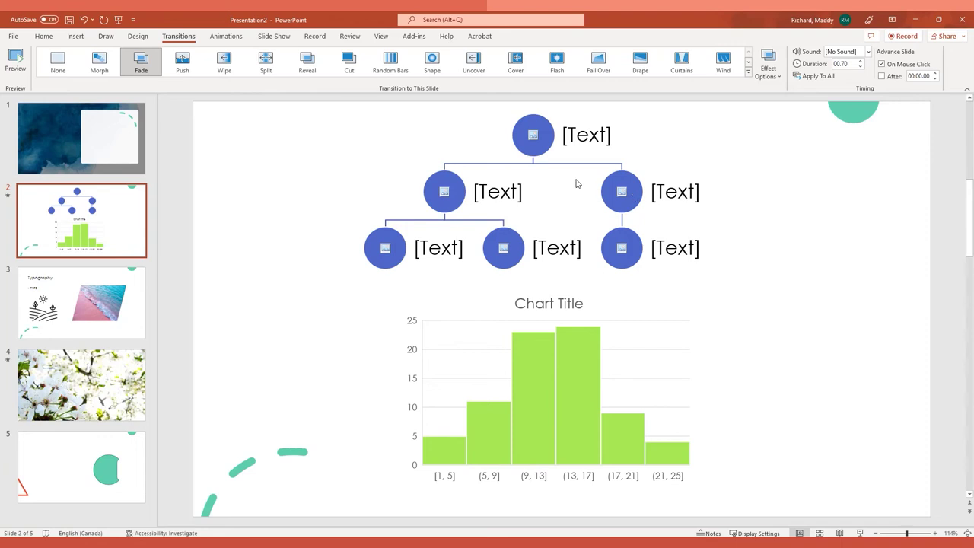
Give the hierarchy diagram a Shape entrance animation.
{"action": "left_click", "coordinate": [569, 212]}
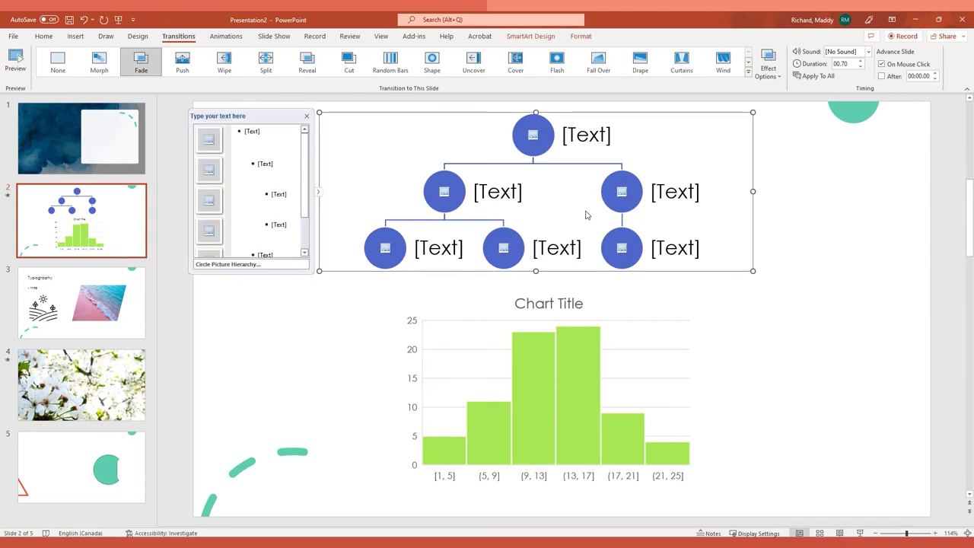
{"action": "left_click", "coordinate": [226, 36]}
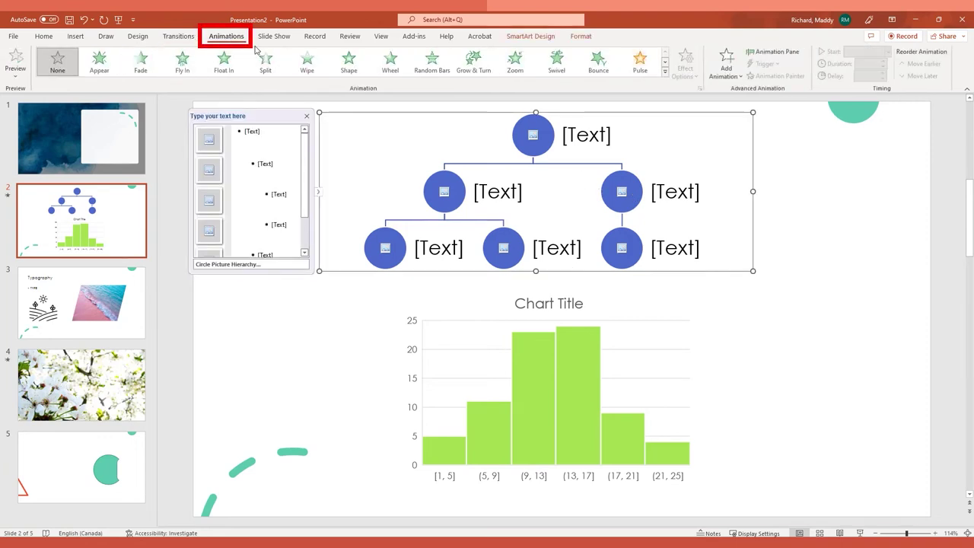
{"action": "left_click", "coordinate": [344, 65]}
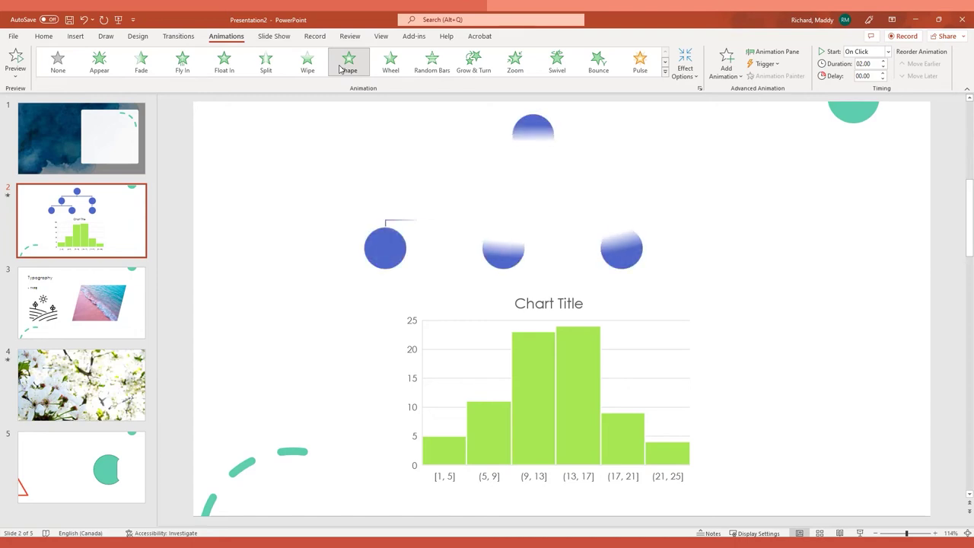
Give the histogram chart a Zoom entrance from the slide centre.
{"action": "left_click", "coordinate": [579, 376]}
{"action": "left_click", "coordinate": [527, 61]}
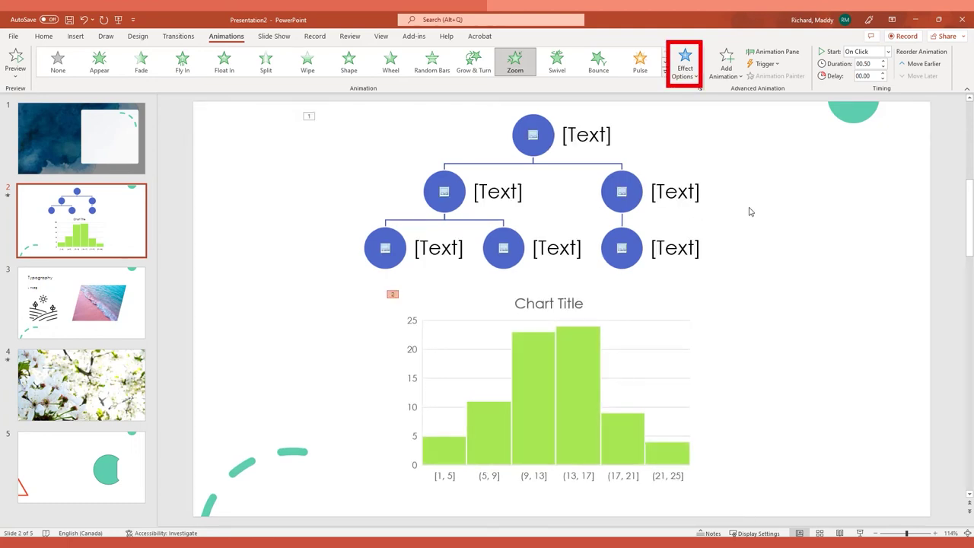
{"action": "left_click", "coordinate": [683, 71]}
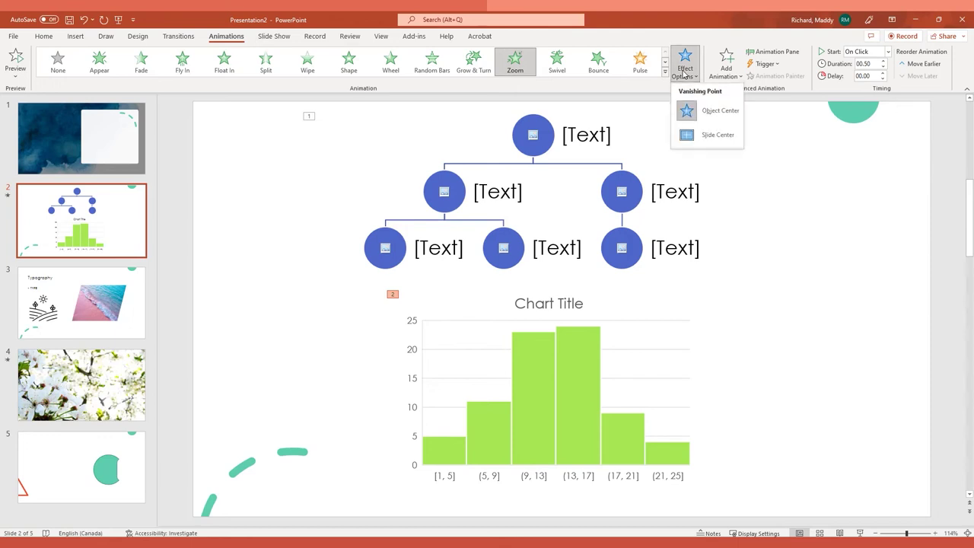
{"action": "left_click", "coordinate": [722, 139]}
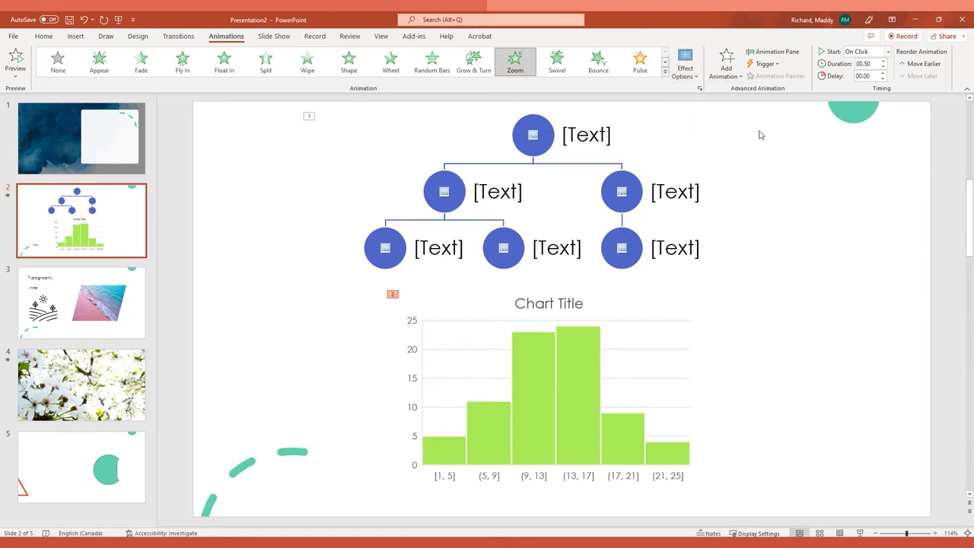
{"action": "left_click", "coordinate": [794, 54]}
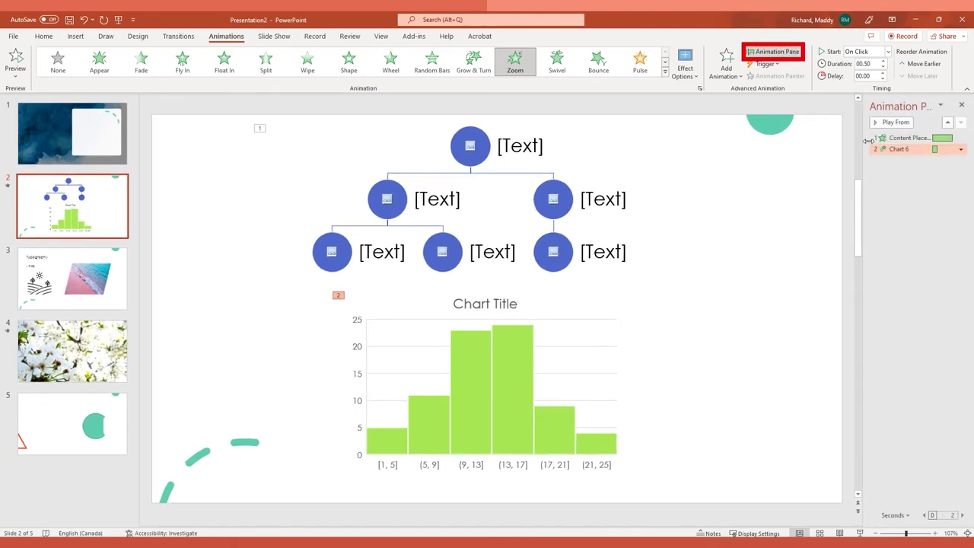
Try moving the diagram animation after the chart, restore it first, and preview.
{"action": "left_click_drag", "start_coordinate": [900, 137], "coordinate": [911, 183]}
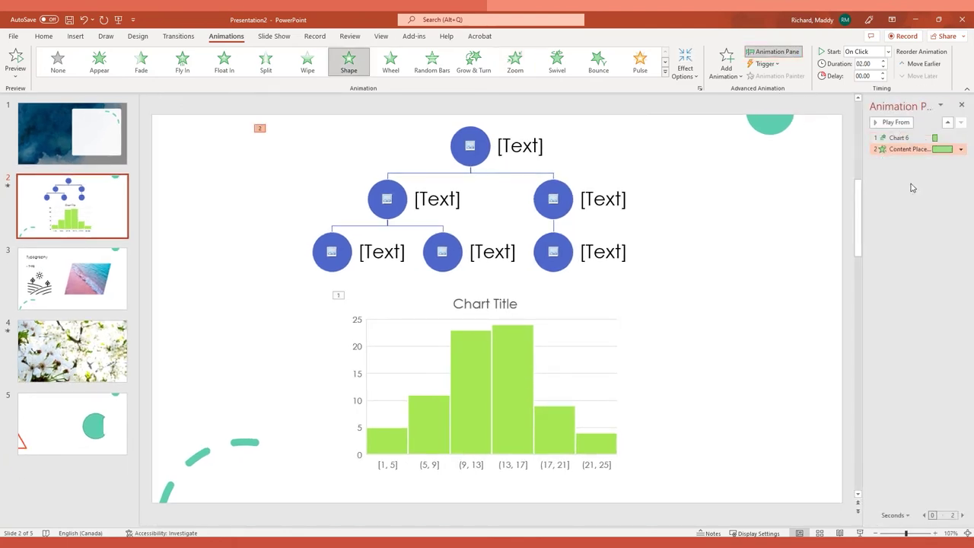
{"action": "left_click", "coordinate": [925, 203]}
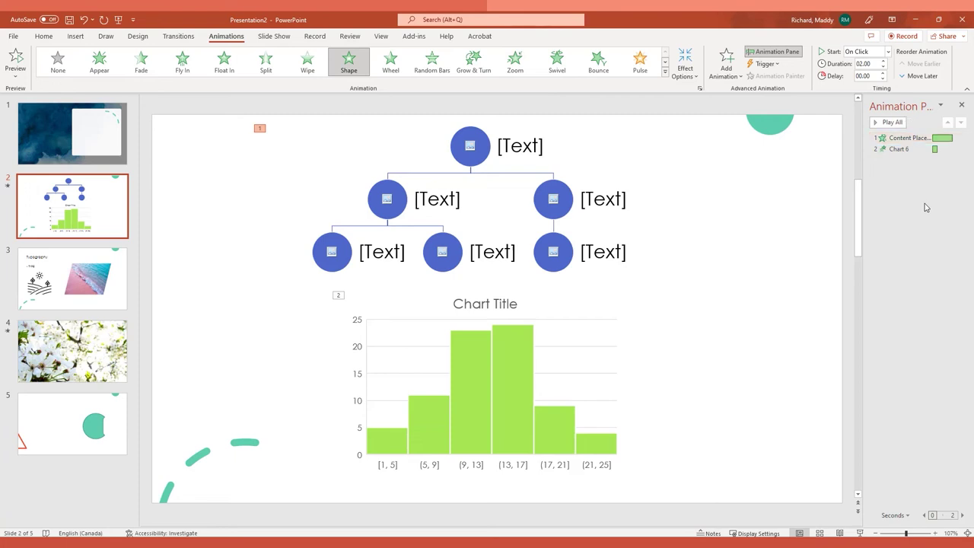
{"action": "left_click", "coordinate": [891, 122]}
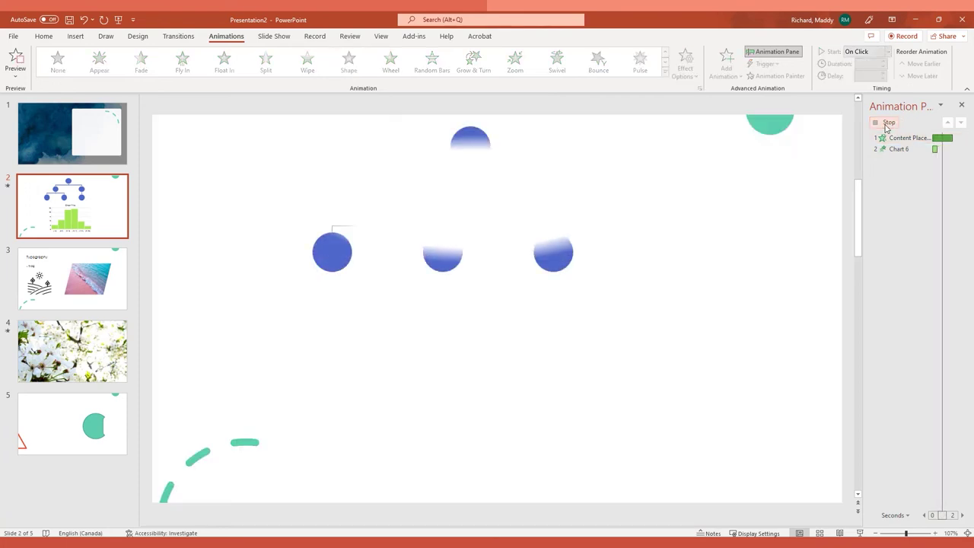
Shorten the diagram's entrance to 1 second and preview from it onward.
{"action": "left_click", "coordinate": [942, 139]}
{"action": "left_click_drag", "start_coordinate": [943, 139], "coordinate": [940, 138]}
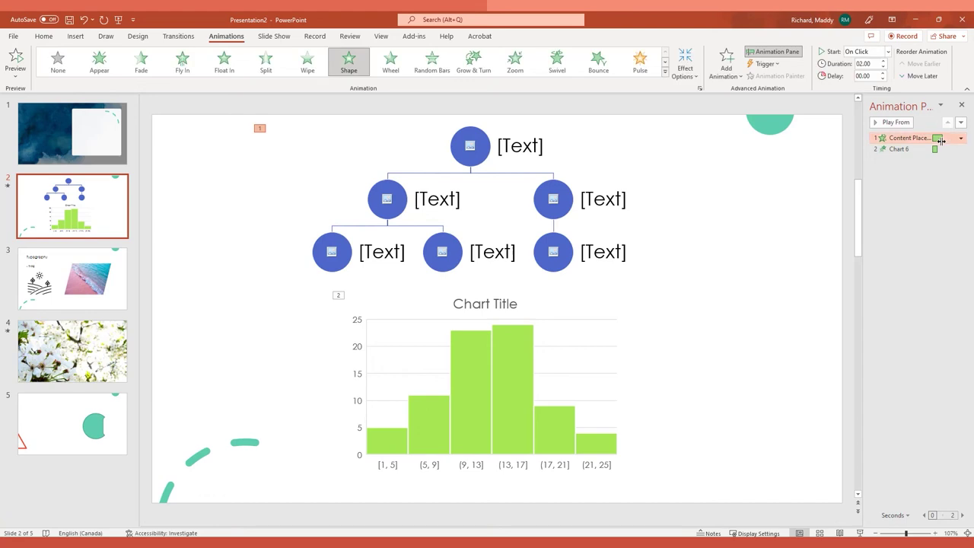
{"action": "left_click", "coordinate": [898, 122]}
{"action": "left_click", "coordinate": [797, 115]}
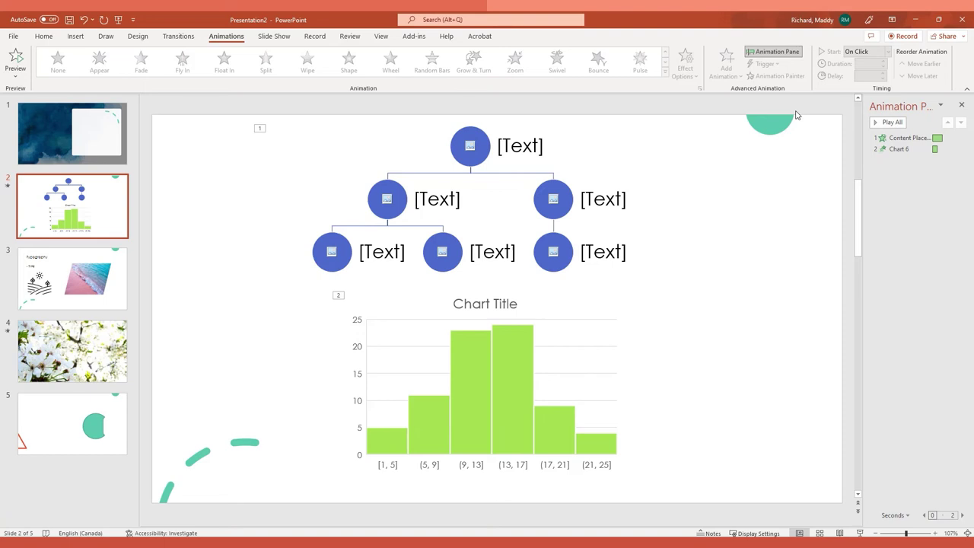
{"action": "left_click", "coordinate": [13, 37]}
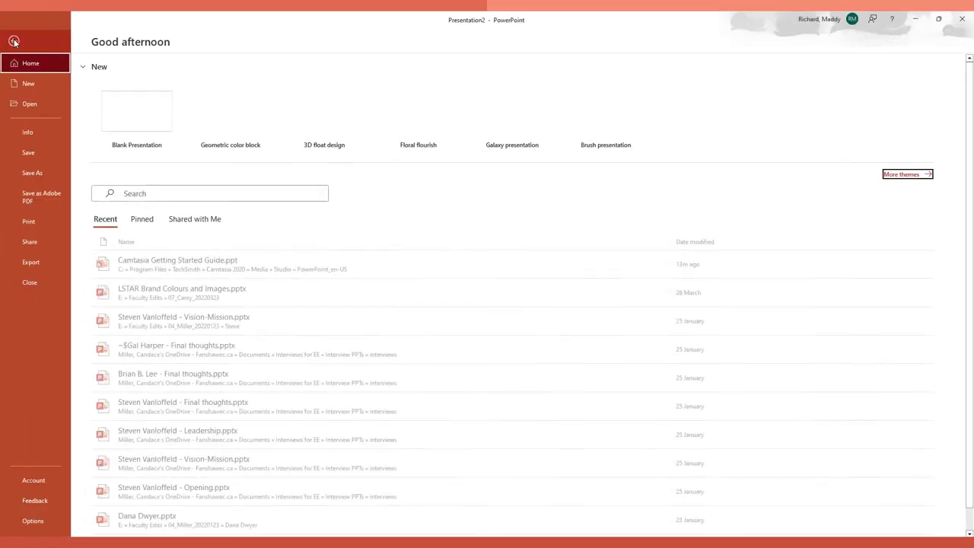
{"action": "left_click", "coordinate": [54, 180]}
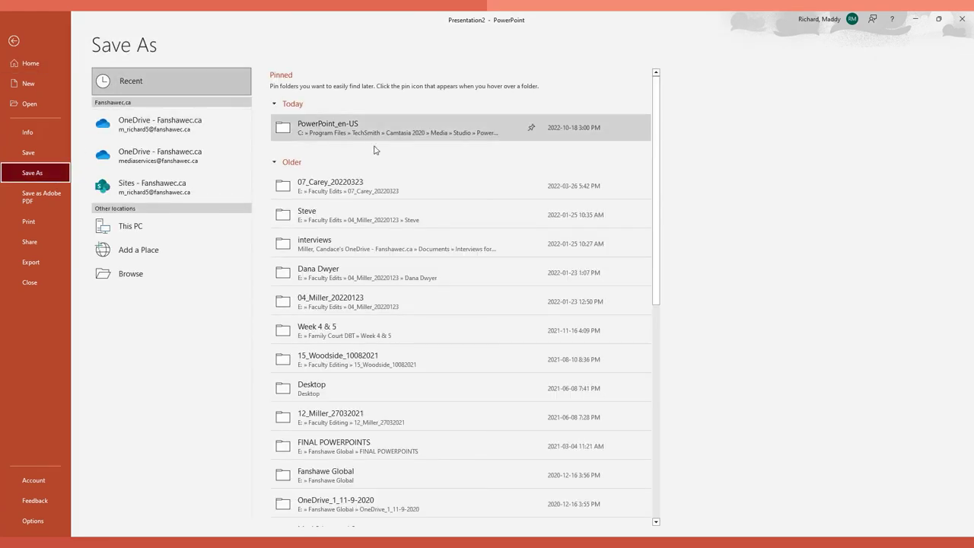
{"action": "left_click", "coordinate": [214, 222]}
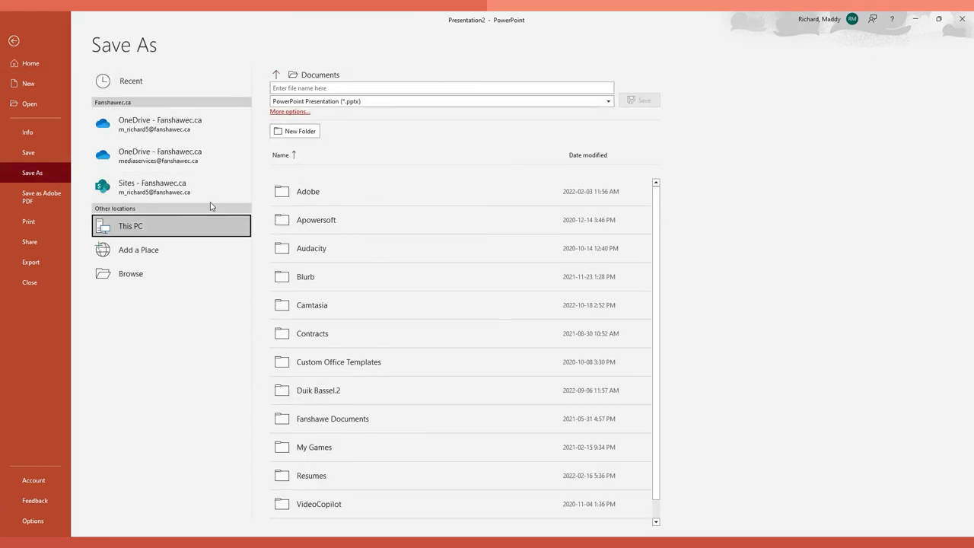
{"action": "left_click", "coordinate": [608, 102]}
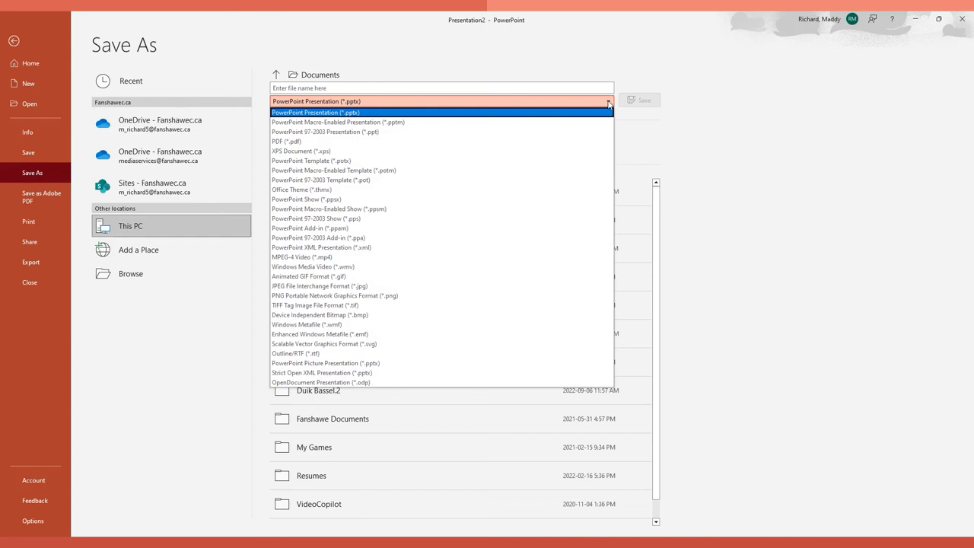
{"action": "left_click", "coordinate": [350, 142]}
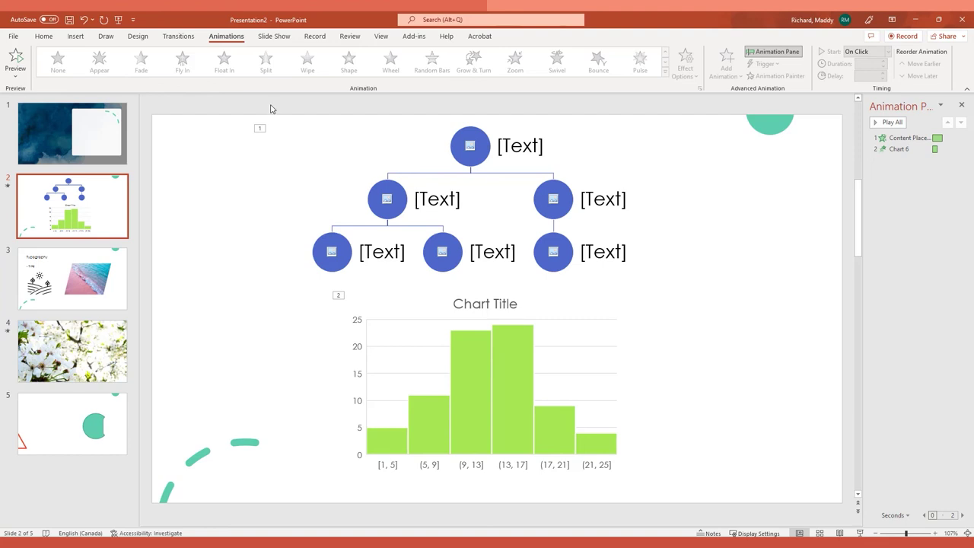
Start the slide show from the beginning in Presenter View.
{"action": "left_click", "coordinate": [51, 40]}
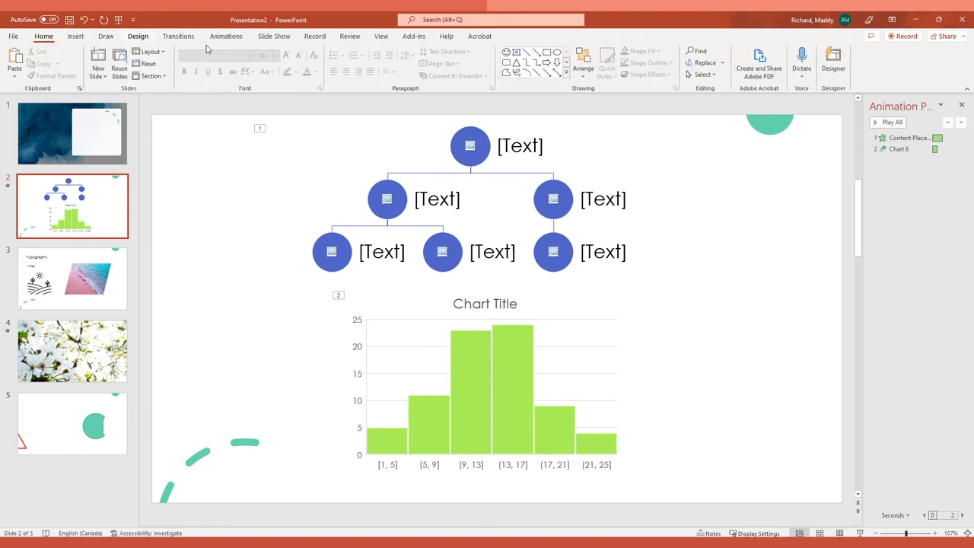
{"action": "left_click", "coordinate": [274, 38]}
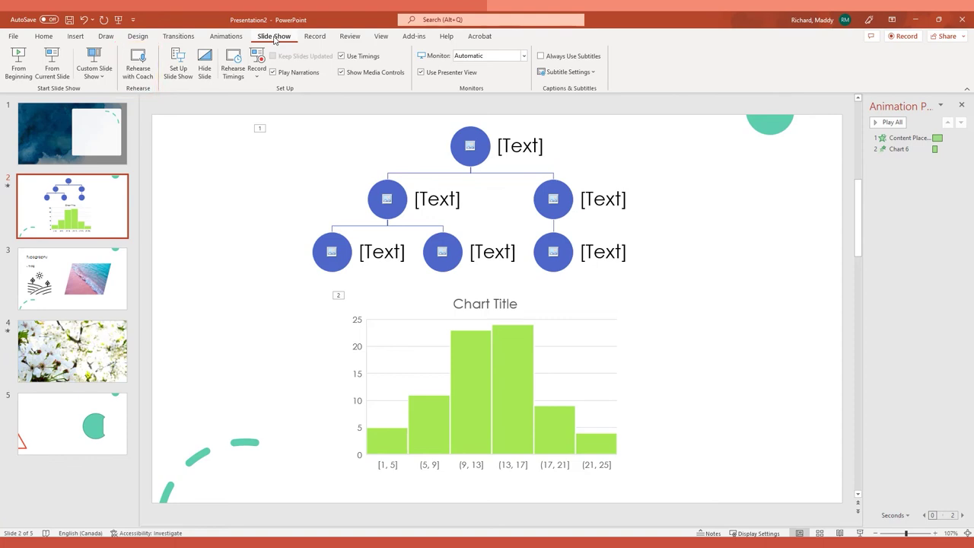
{"action": "left_click", "coordinate": [145, 66]}
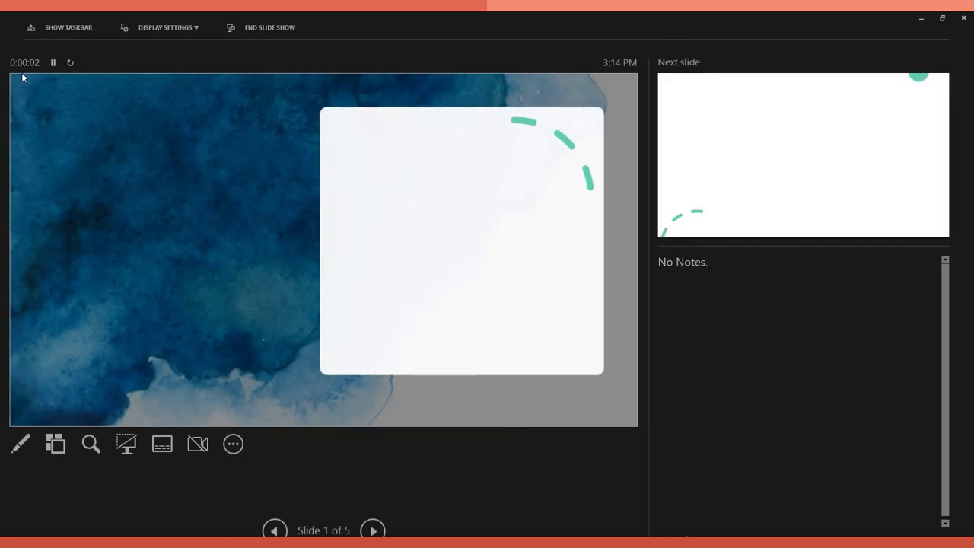
Advance through slide 2's hierarchy and chart animations to the flower video slide.
{"action": "left_click", "coordinate": [592, 185]}
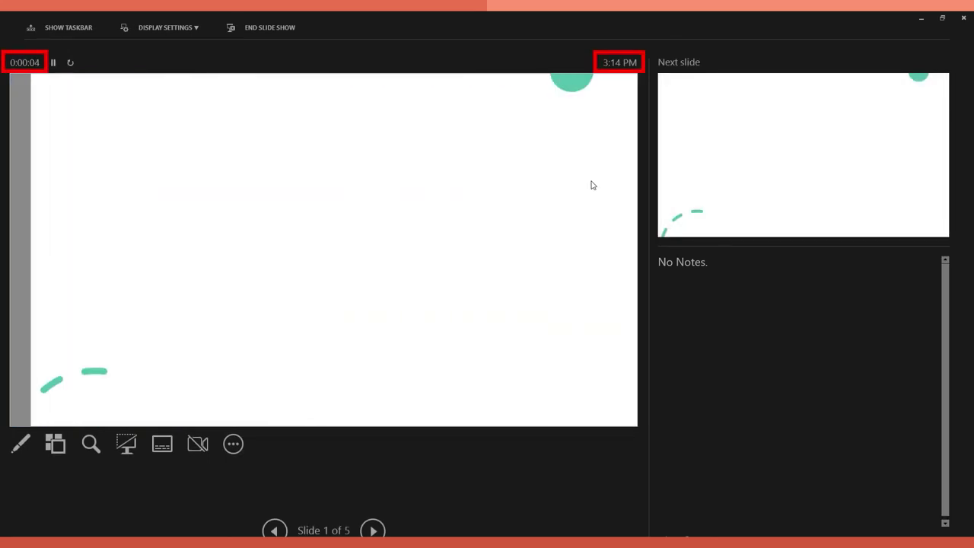
{"action": "left_click", "coordinate": [591, 185]}
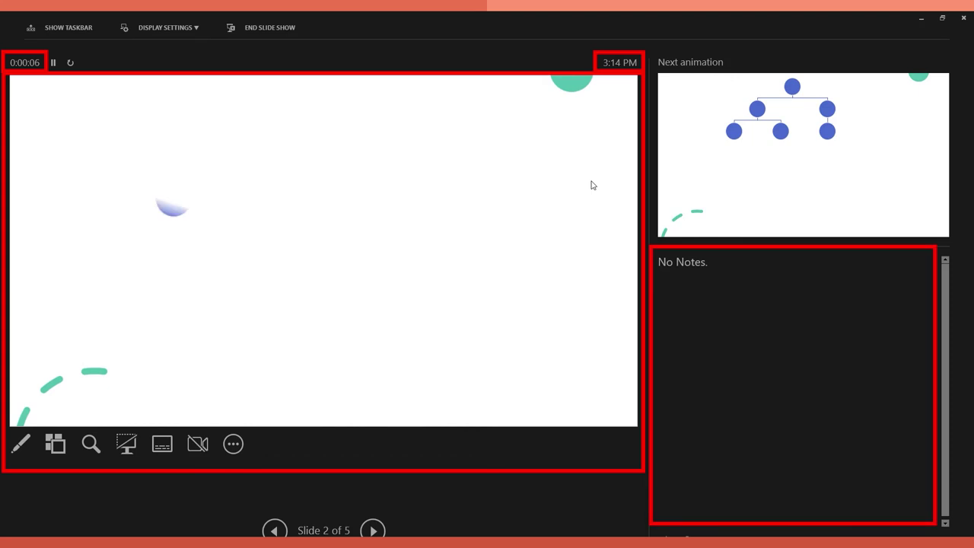
{"action": "left_click", "coordinate": [592, 185]}
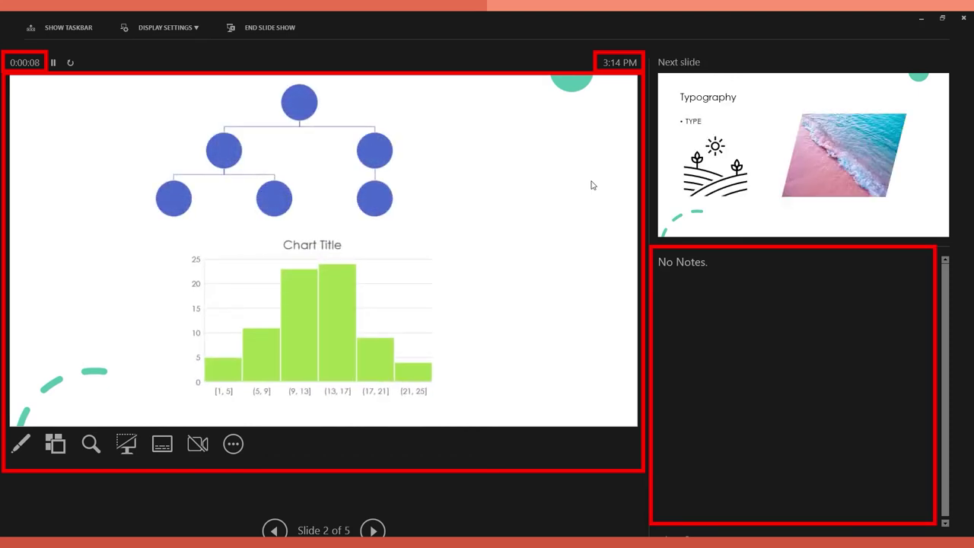
{"action": "left_click", "coordinate": [592, 185]}
{"action": "left_click", "coordinate": [592, 185]}
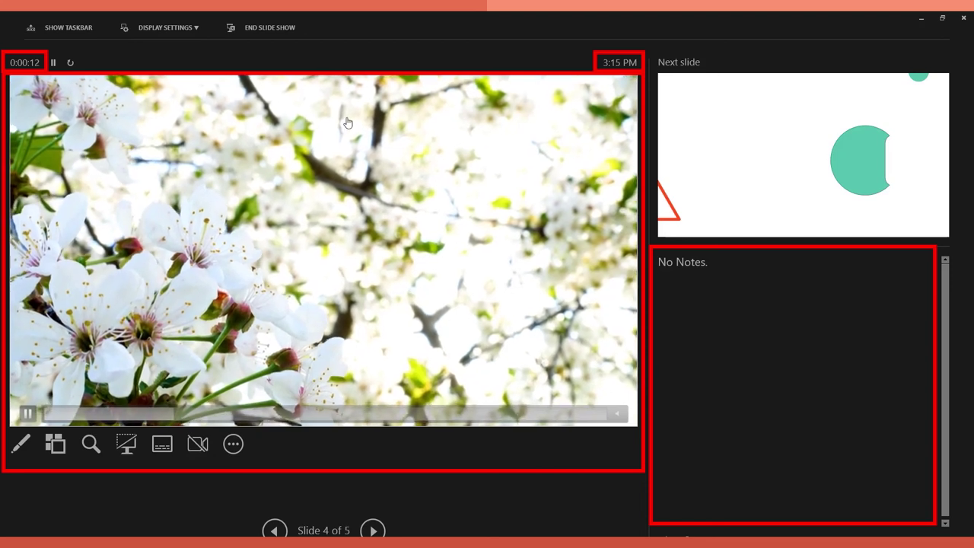
Pause the rehearsal timer, end the slide show, and jump back to slide 1.
{"action": "left_click", "coordinate": [53, 64]}
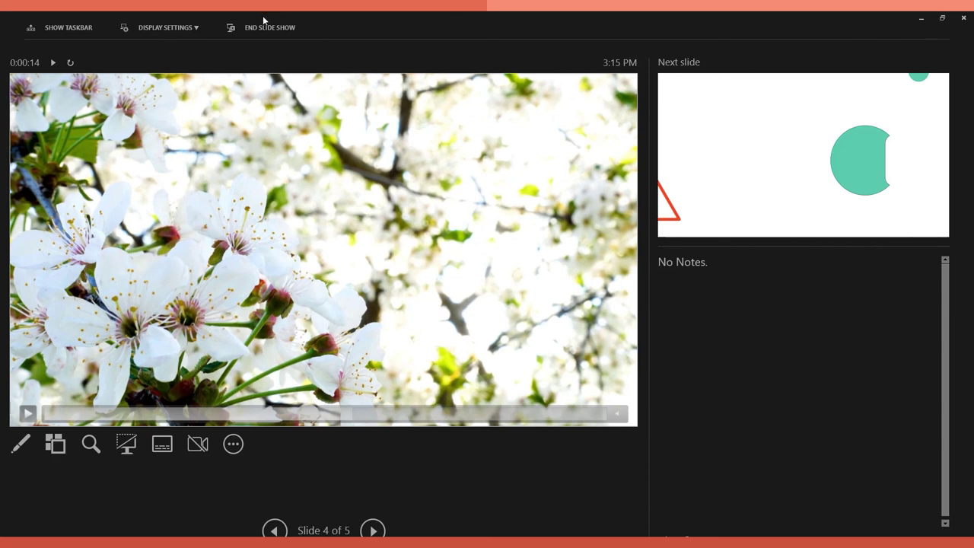
{"action": "left_click", "coordinate": [268, 27]}
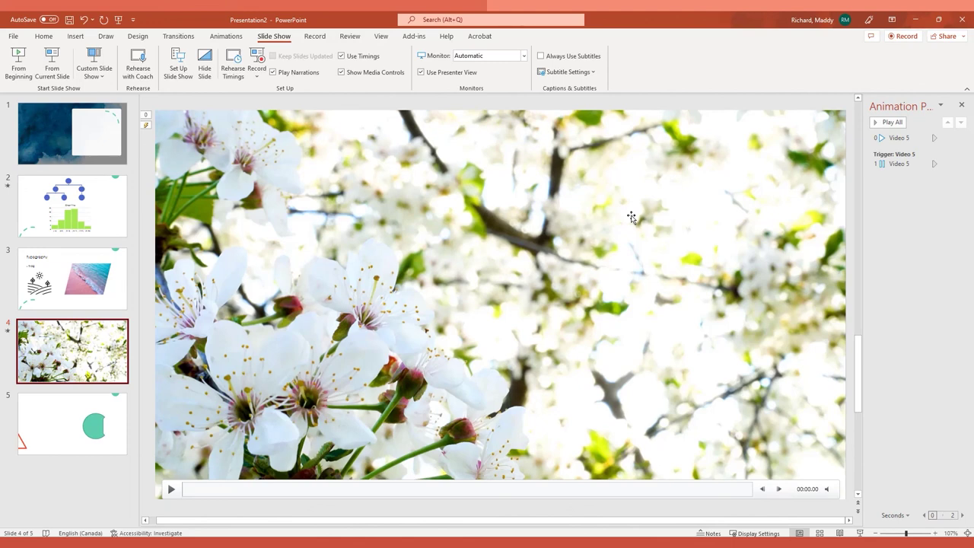
{"action": "key", "text": "Home"}
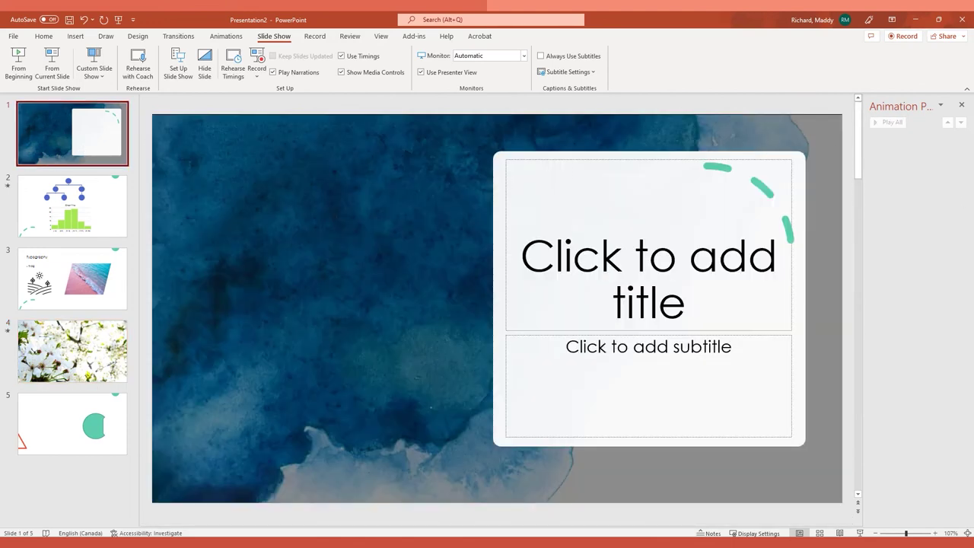